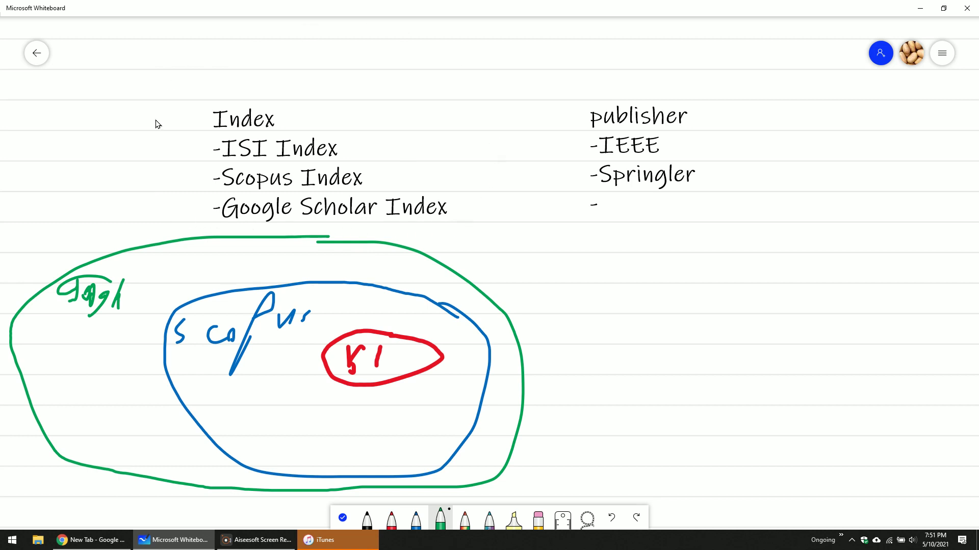
Outline the Index list in green and draw four red branches from ISI Index labelled Q1 to Q4.
left_click(184, 218)
mouse_move(184, 218)
left_mouse_down()
mouse_move(175, 140)
mouse_move(214, 87)
mouse_move(402, 115)
mouse_move(461, 258)
left_mouse_up()
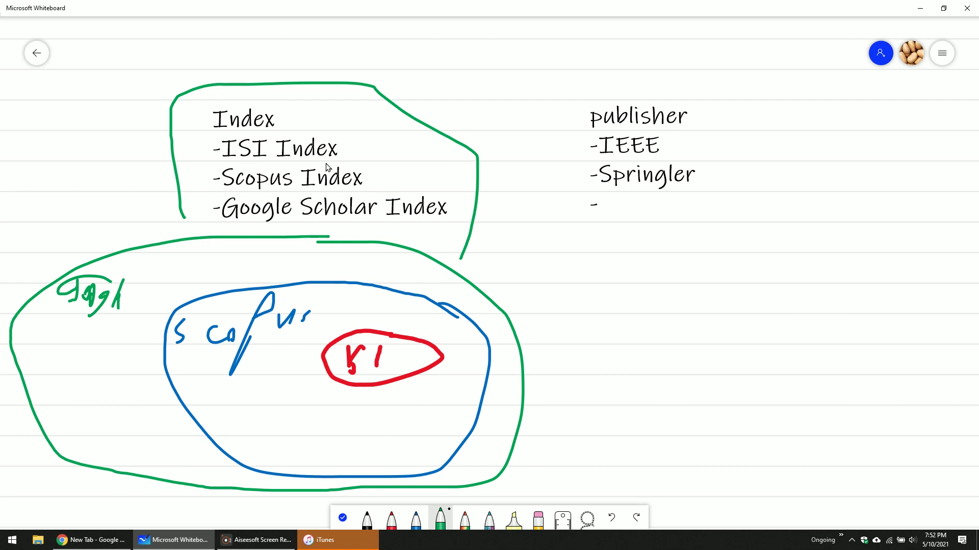
left_click(401, 519)
left_click_drag(344, 155, 434, 95)
mouse_move(345, 153)
left_mouse_down()
mouse_move(443, 126)
mouse_move(410, 156)
mouse_move(432, 156)
left_mouse_up()
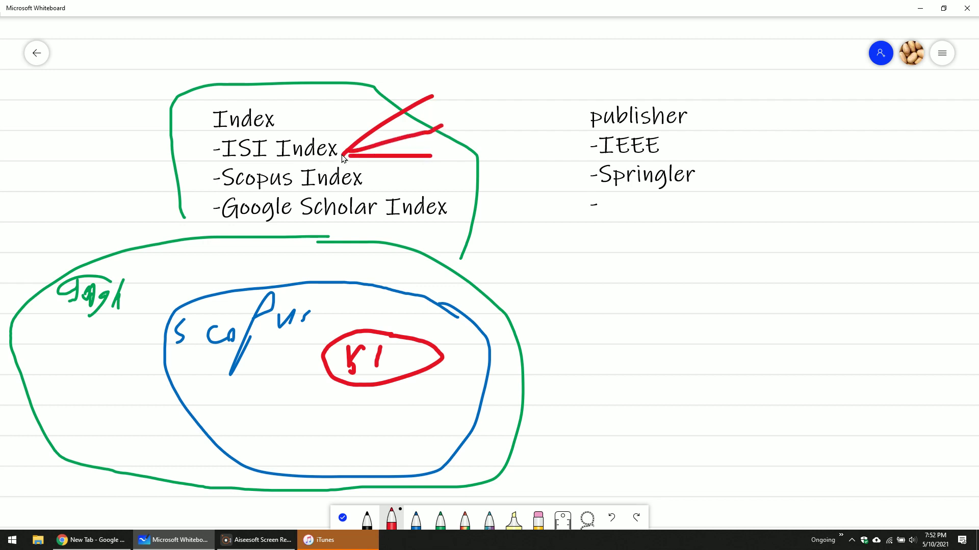
left_click_drag(341, 154, 408, 181)
mouse_move(464, 79)
left_mouse_down()
mouse_move(453, 92)
mouse_move(448, 65)
mouse_move(479, 100)
mouse_move(462, 121)
mouse_move(490, 113)
mouse_move(492, 124)
mouse_move(449, 160)
mouse_move(489, 160)
mouse_move(466, 173)
mouse_move(440, 163)
mouse_move(450, 177)
mouse_move(484, 175)
mouse_move(462, 199)
left_mouse_up()
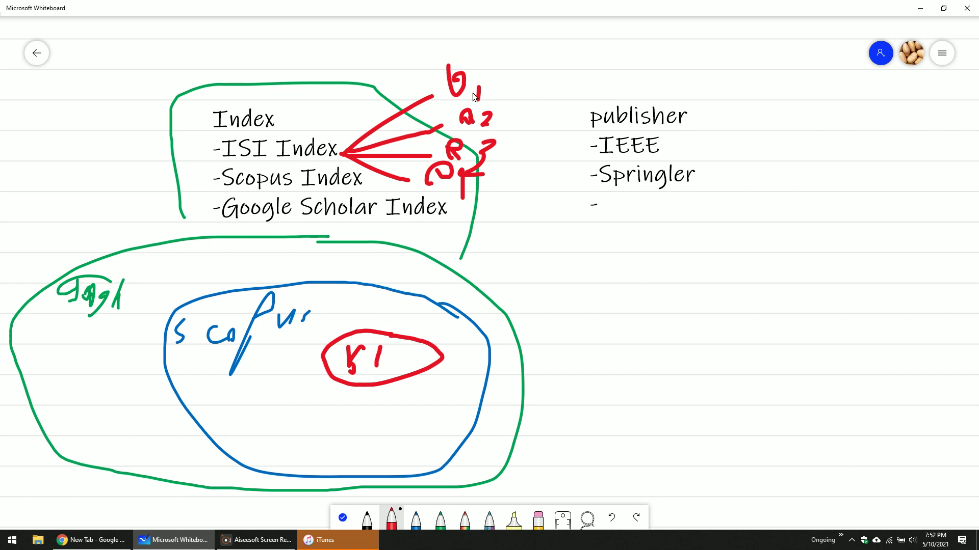
Draw red arrows pointing at the Q1 and Q2 labels and at the Index heading.
mouse_move(518, 60)
left_mouse_down()
mouse_move(485, 96)
mouse_move(530, 89)
left_mouse_up()
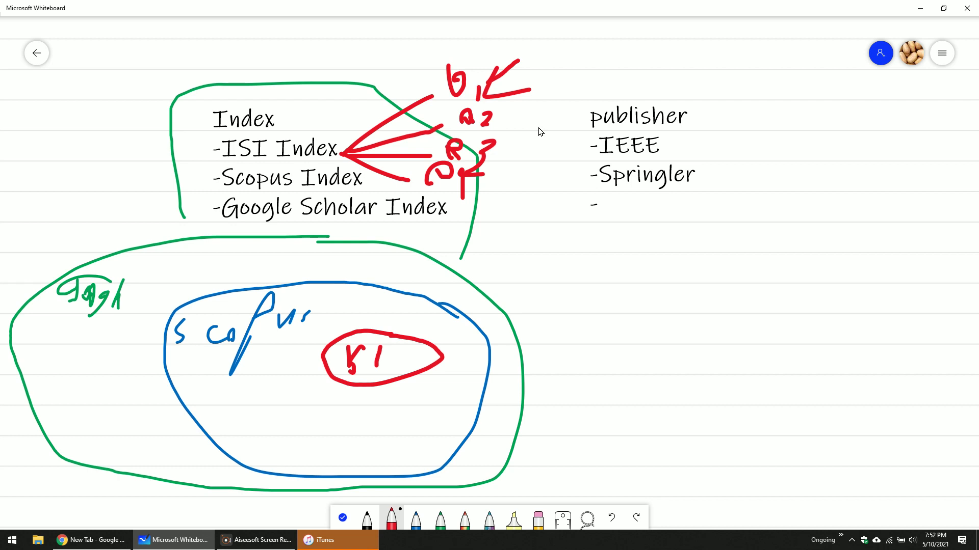
left_click_drag(561, 110, 503, 132)
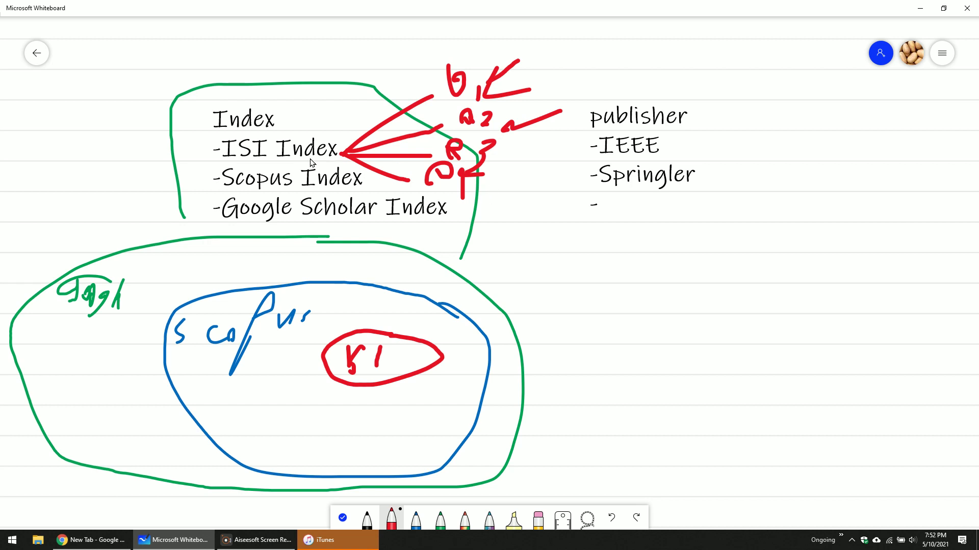
mouse_move(390, 45)
left_mouse_down()
mouse_move(298, 110)
mouse_move(300, 121)
left_mouse_up()
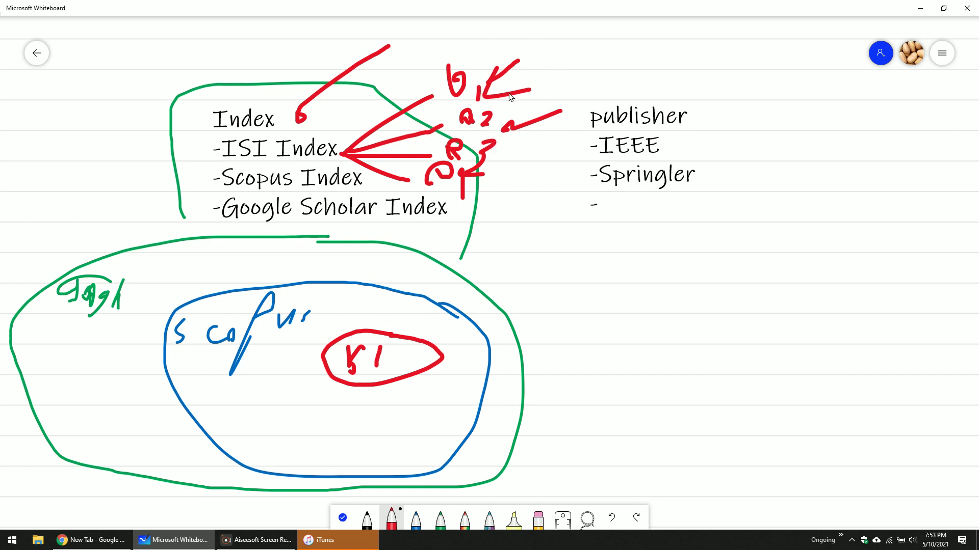
mouse_move(578, 35)
left_mouse_down()
mouse_move(523, 66)
mouse_move(544, 73)
left_mouse_up()
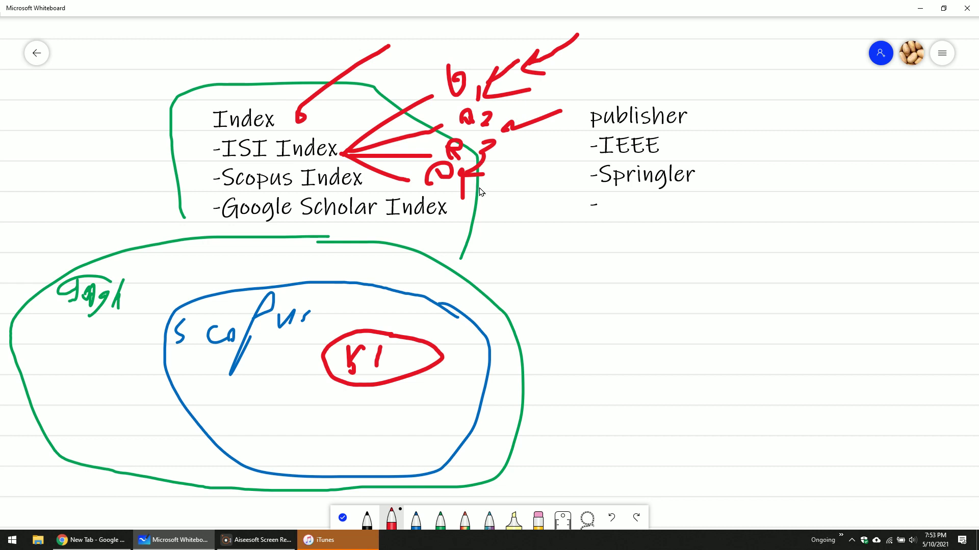
Mark the ISI, Scopus and Google Scholar entries of the Index list with red arrows from outside the green outline.
mouse_move(85, 190)
left_mouse_down()
mouse_move(197, 143)
mouse_move(191, 168)
left_mouse_up()
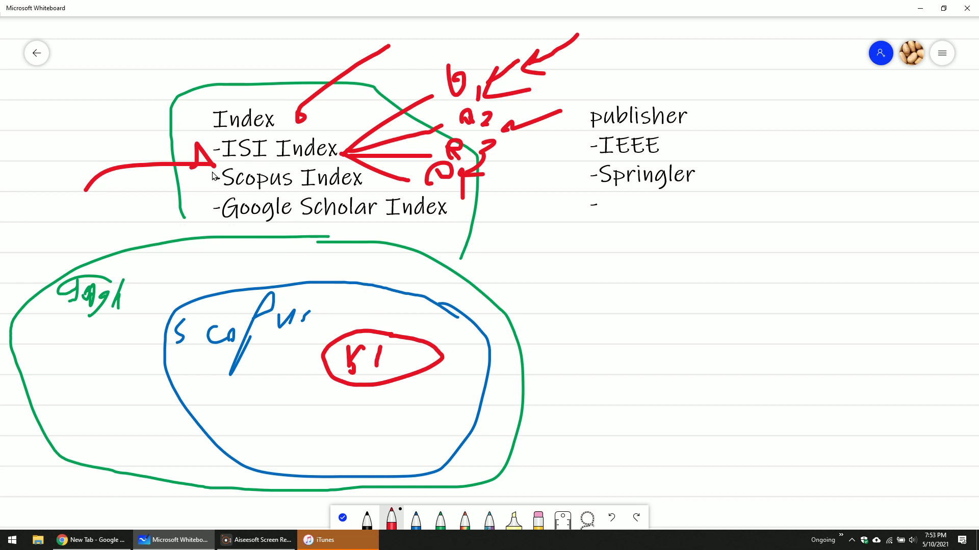
mouse_move(217, 169)
left_mouse_down()
mouse_move(203, 180)
mouse_move(201, 172)
left_mouse_up()
mouse_move(149, 105)
left_mouse_down()
mouse_move(198, 125)
mouse_move(194, 134)
left_mouse_up()
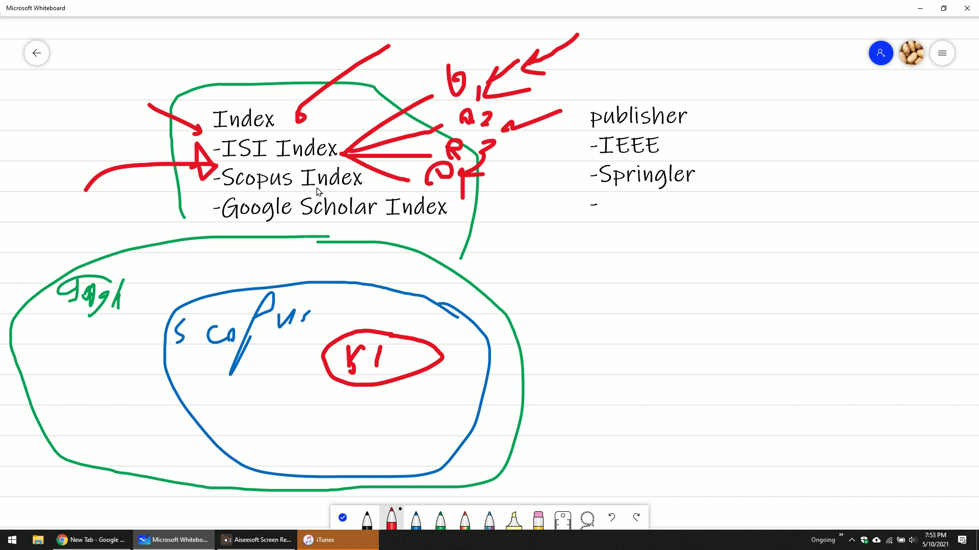
mouse_move(135, 221)
left_mouse_down()
mouse_move(201, 204)
mouse_move(189, 213)
left_mouse_up()
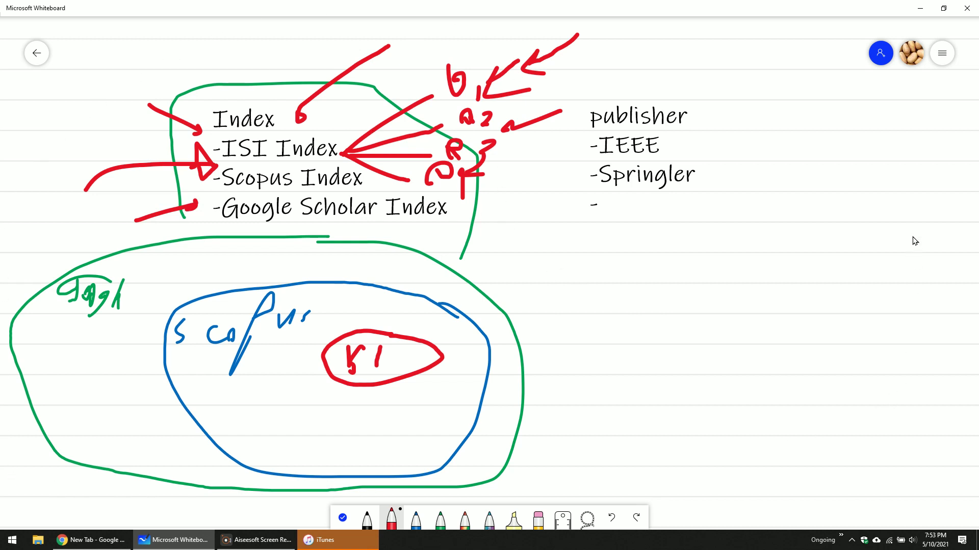
Underline the Index heading in red and draw a red arrow pointing at the publisher heading.
left_click_drag(206, 132, 275, 132)
left_click_drag(842, 77, 723, 110)
mouse_move(724, 93)
left_mouse_down()
mouse_move(721, 120)
mouse_move(732, 127)
left_mouse_up()
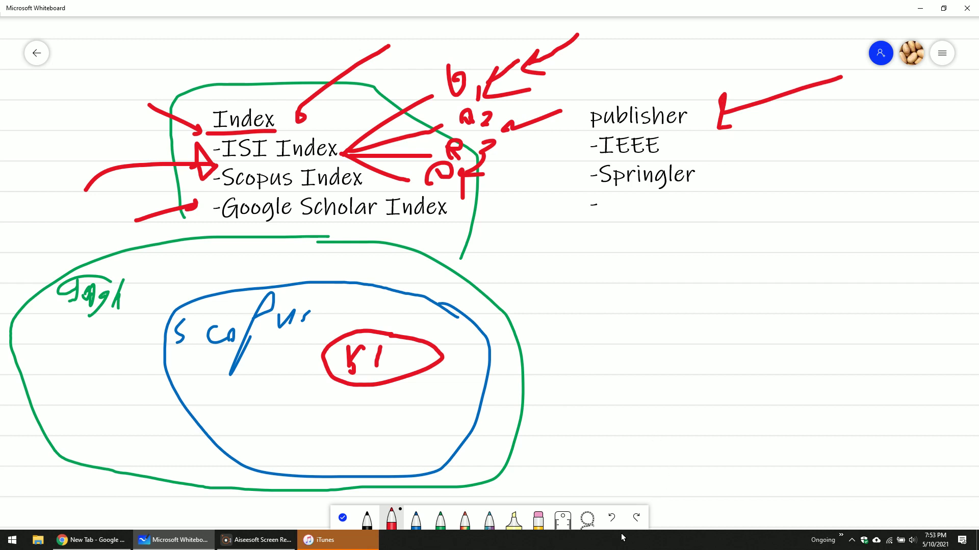
Switch to Chrome, search Google for "ez proxy utm" and use the suggested spelling "ezproxy utm".
key("alt+Tab")
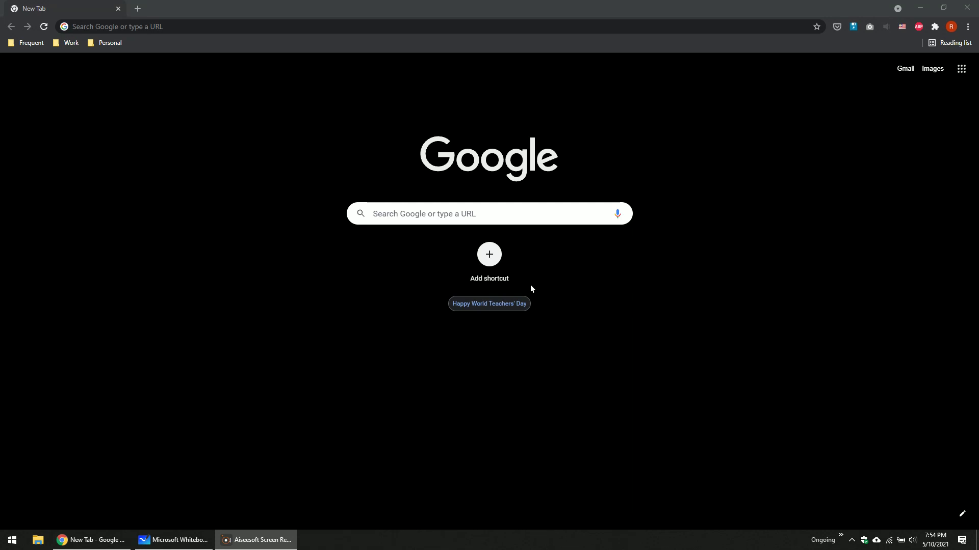
left_click(479, 216)
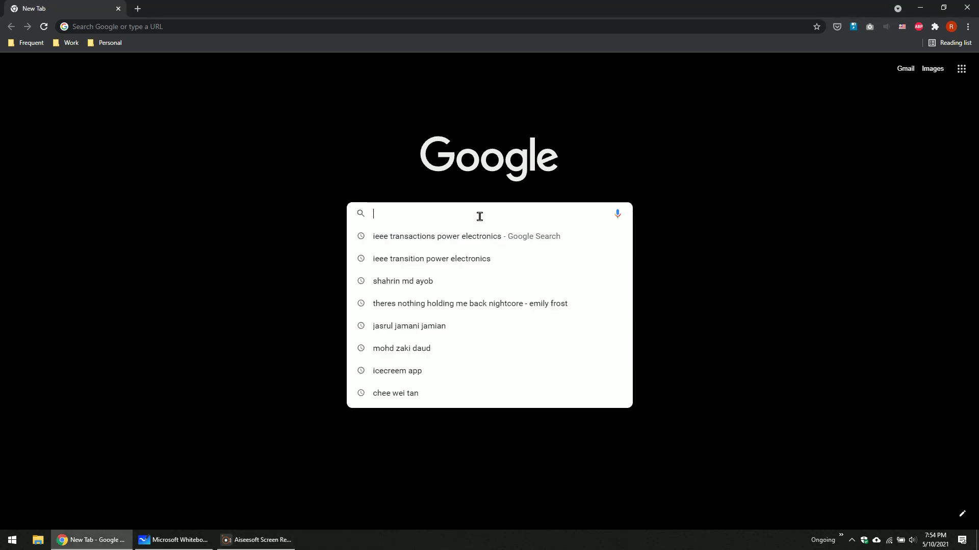
left_click(754, 189)
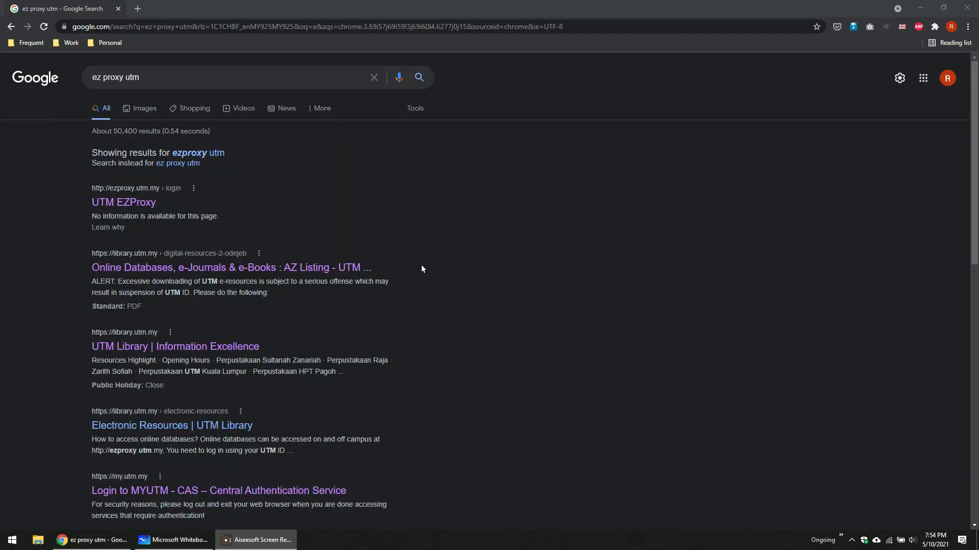
left_click_drag(141, 72, 66, 75)
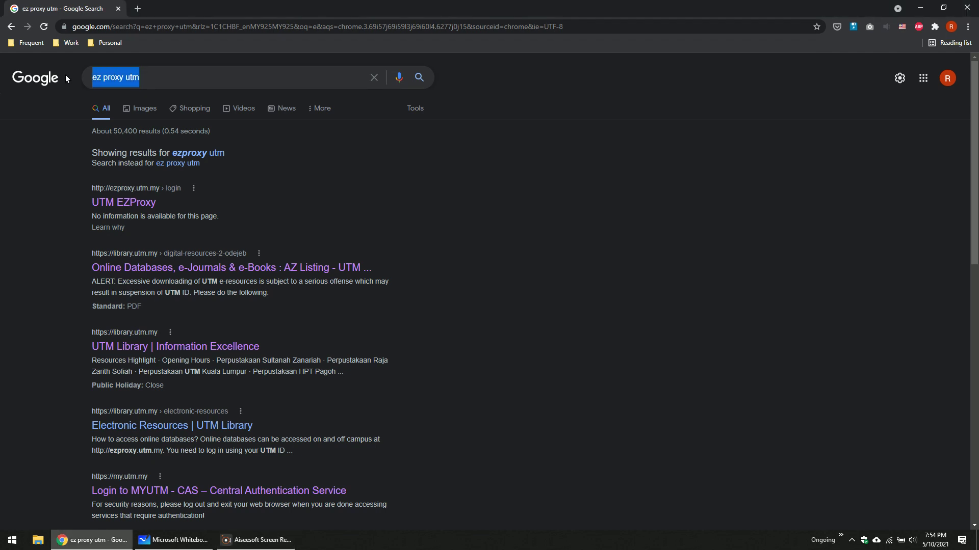
left_click(201, 153)
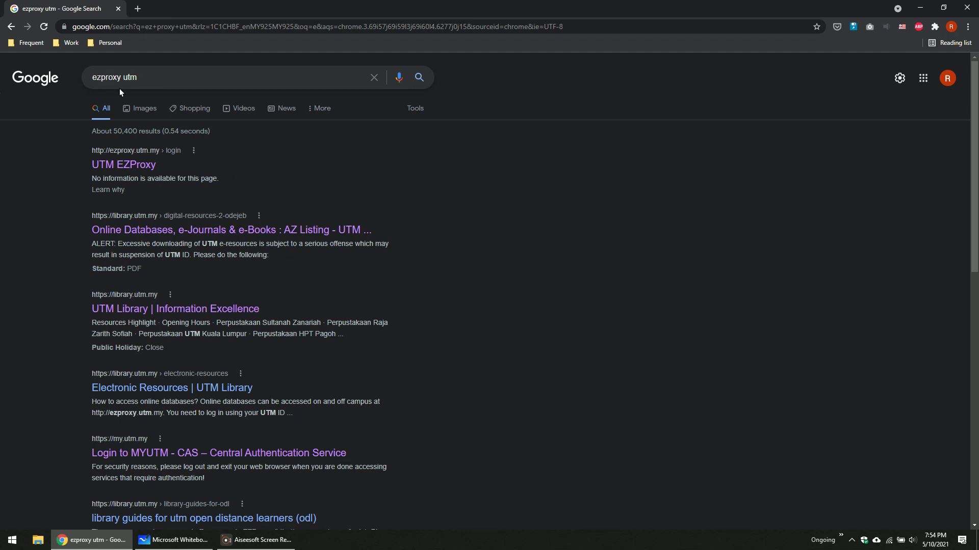
Open the UTM EZProxy search result and log in with the prefilled UTM account.
left_click(141, 166)
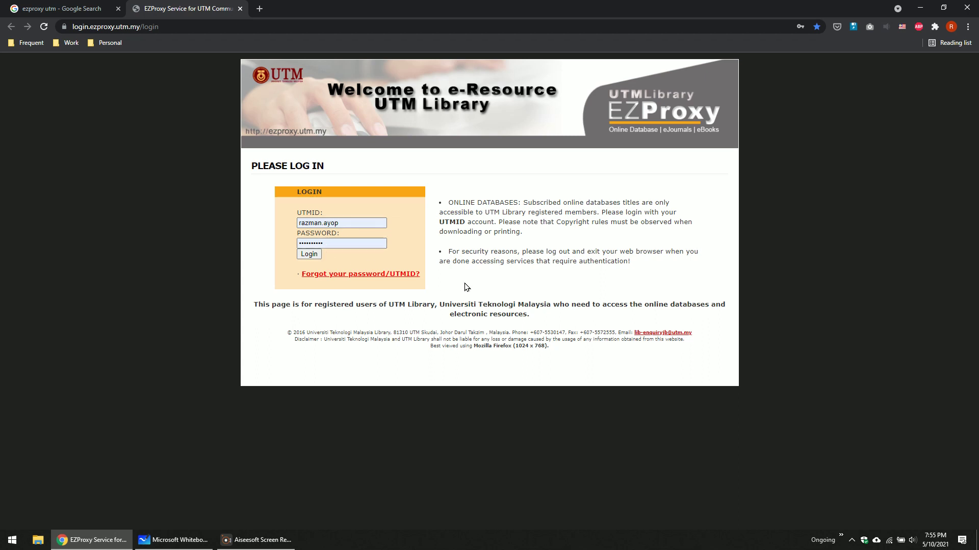
left_click(314, 254)
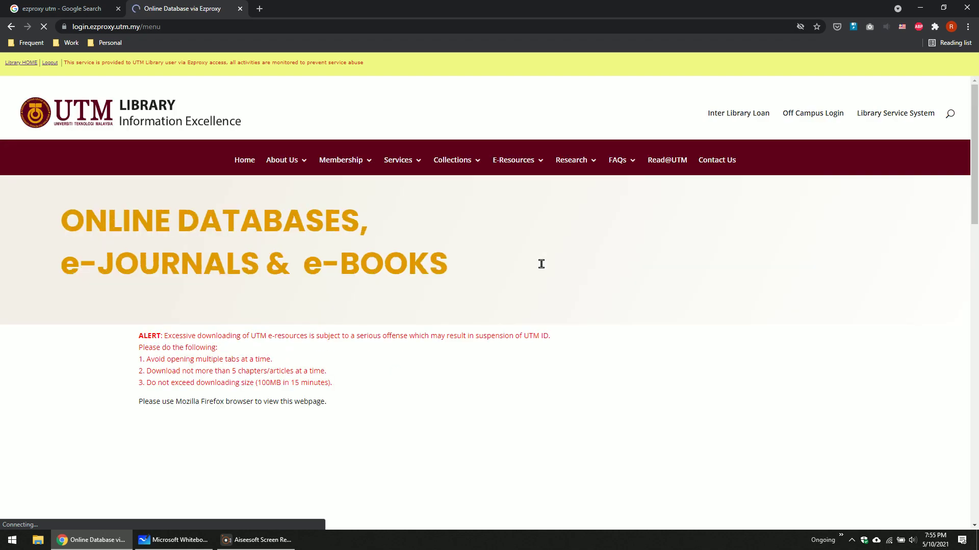
Look through the library's subscribed databases and open ScienceDirect Journal from the Current Access (2021) list.
scroll(541, 264, "down", 3)
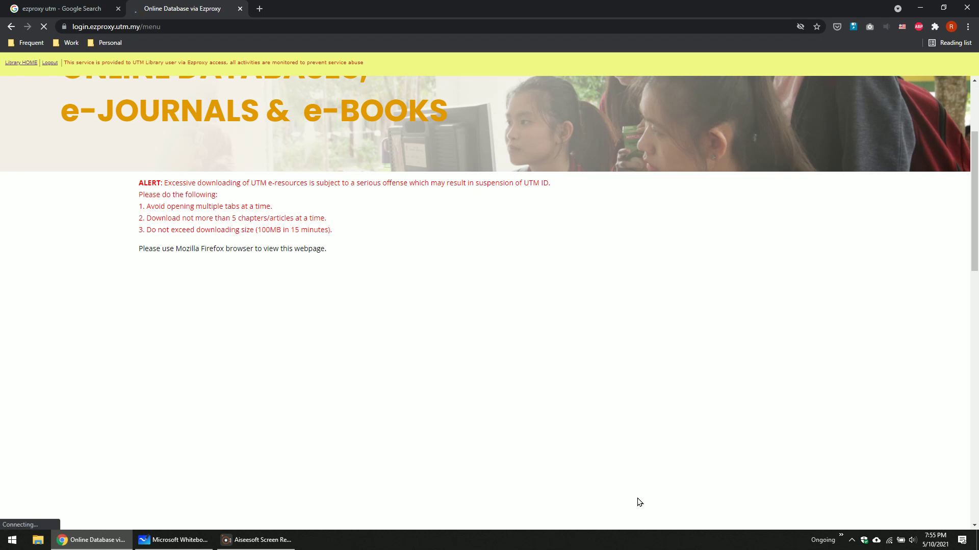
scroll(524, 380, "down", 3)
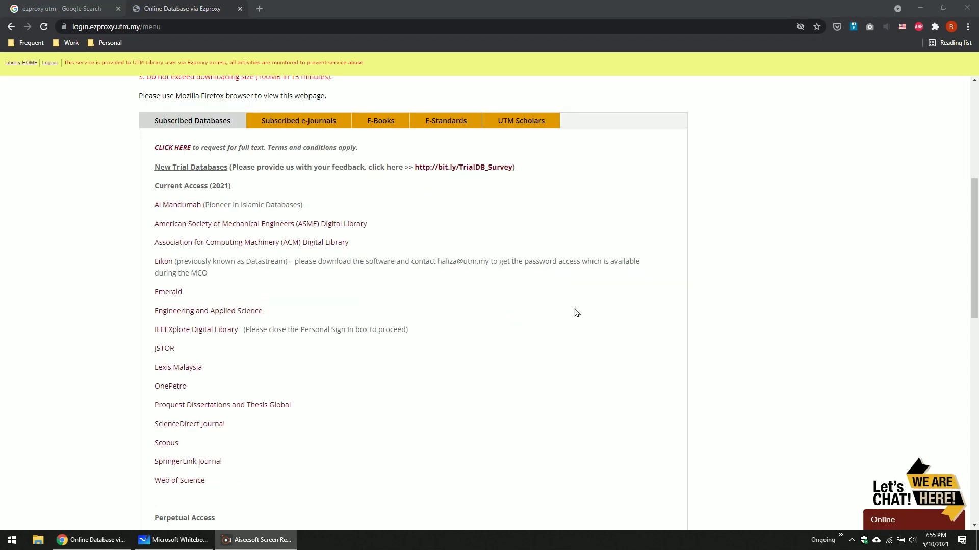
scroll(574, 311, "down", 2)
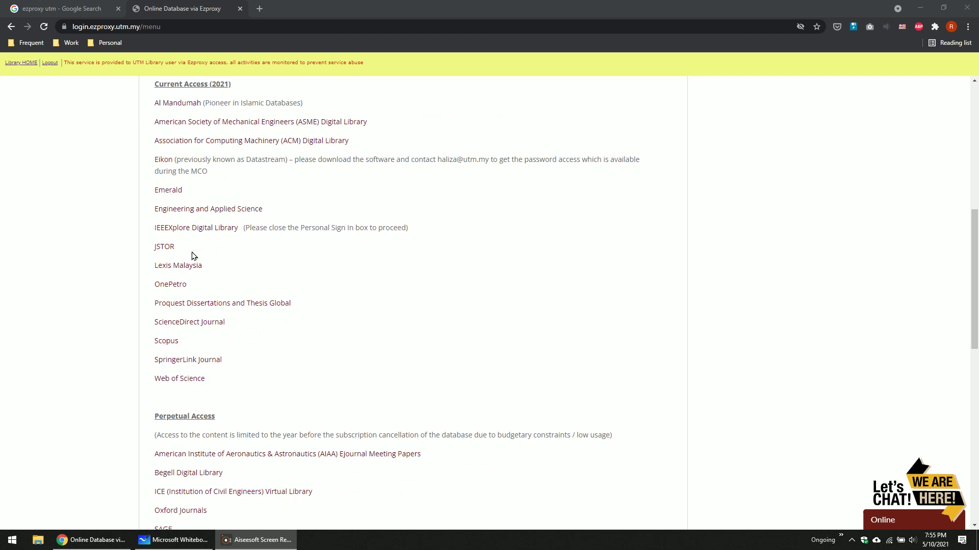
scroll(192, 256, "down", 6)
scroll(225, 304, "up", 6)
scroll(246, 316, "up", 1)
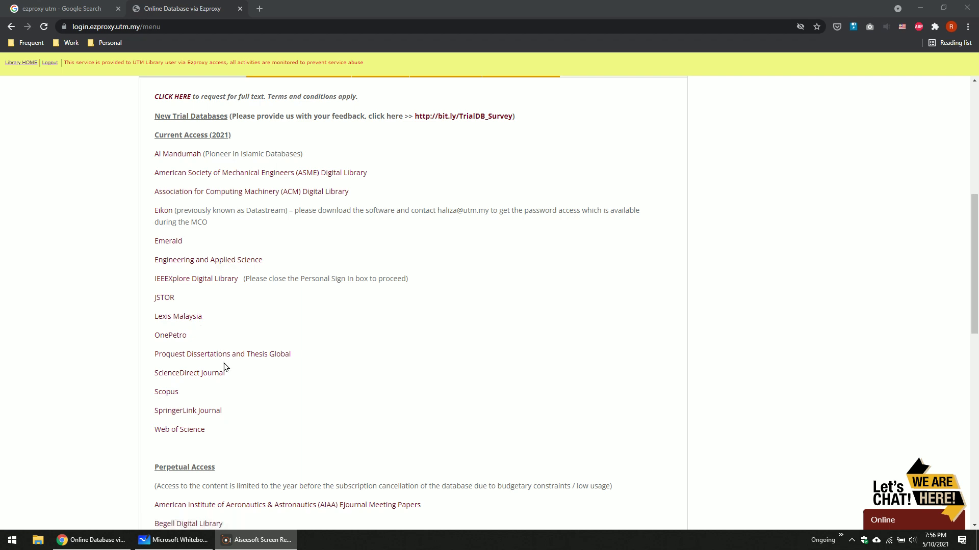
left_click_drag(235, 378, 154, 376)
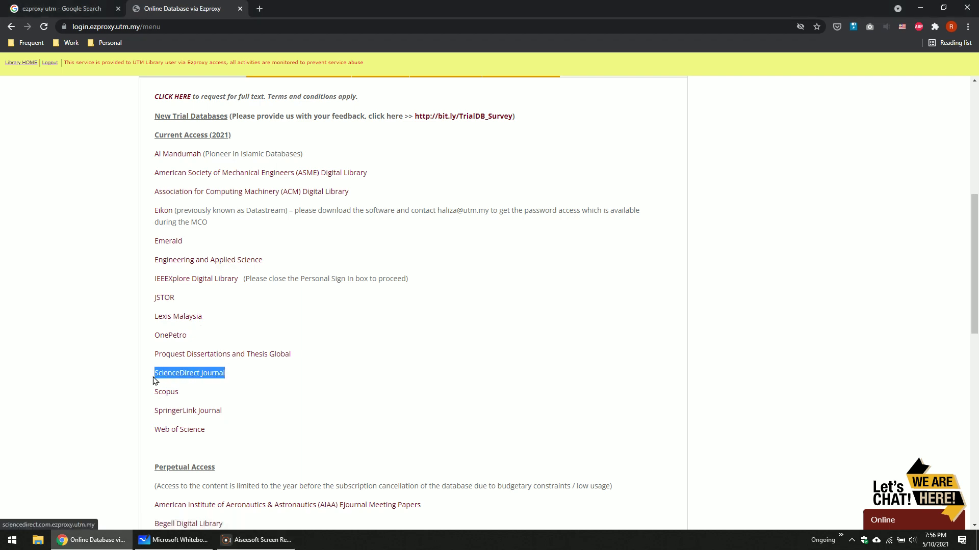
left_click(274, 394)
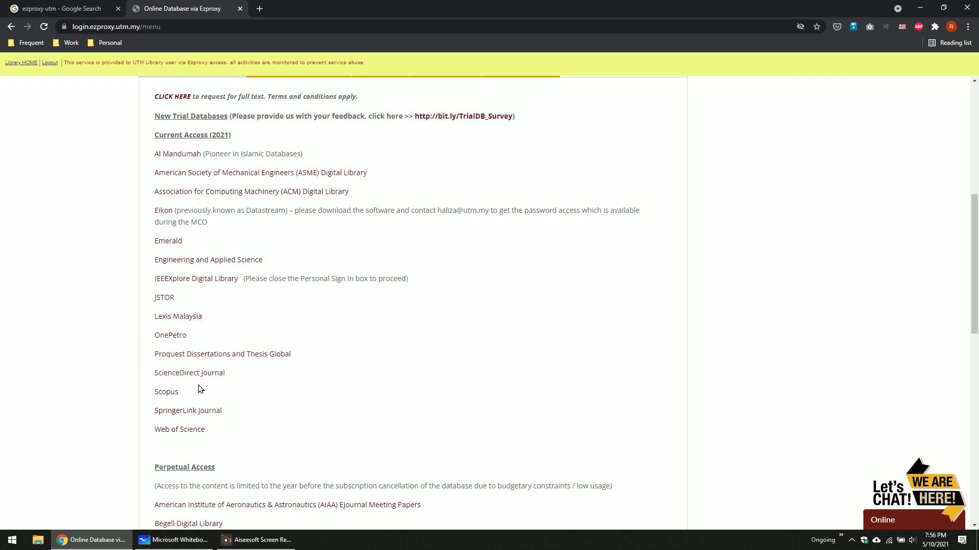
left_click(198, 380)
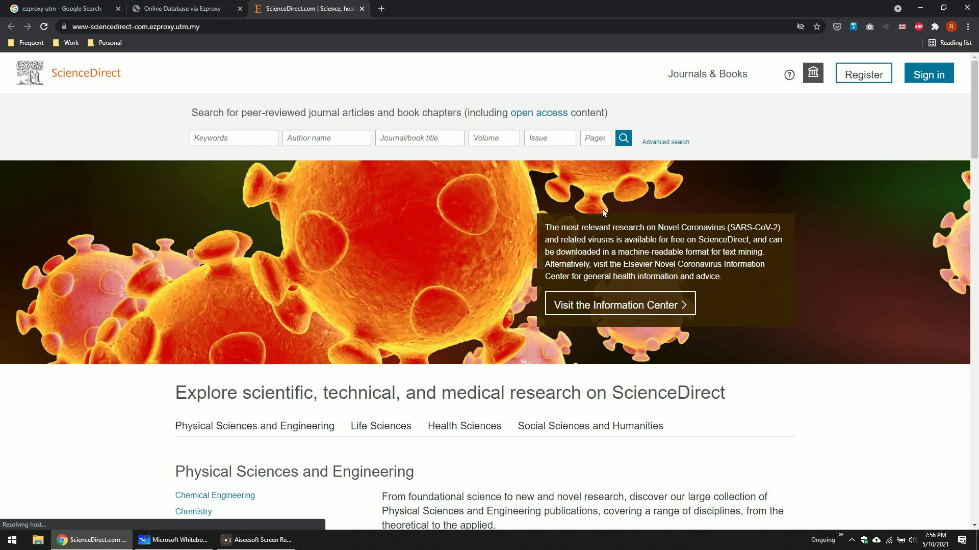
Look over the ScienceDirect home page, including its search fields and the Physical Sciences and Engineering section.
scroll(605, 216, "down", 5)
scroll(605, 216, "up", 4)
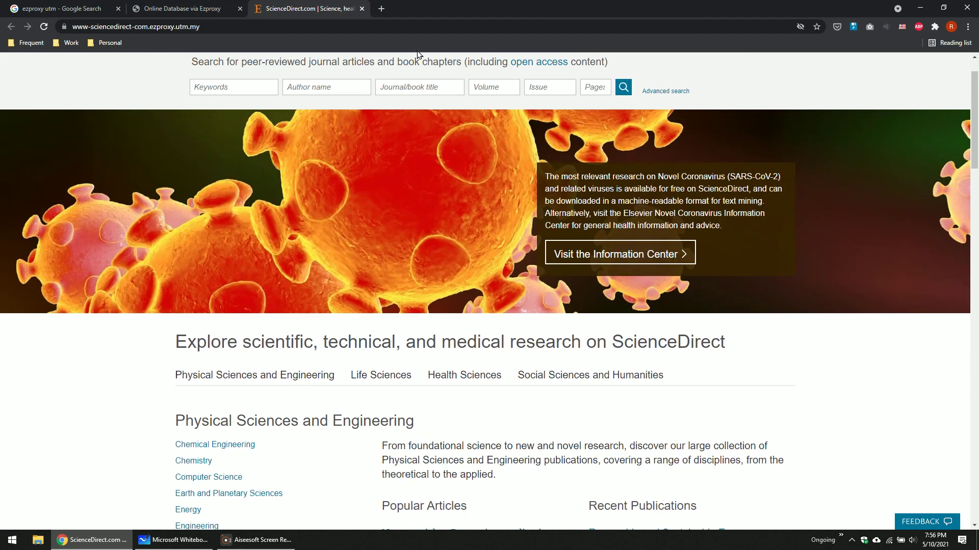
scroll(395, 152, "up", 1)
scroll(528, 220, "down", 9)
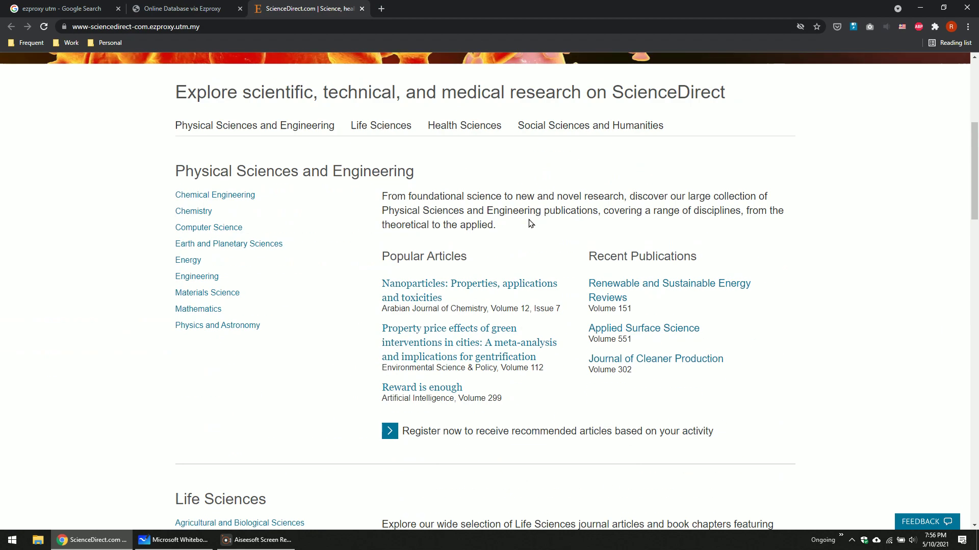
scroll(528, 219, "up", 4)
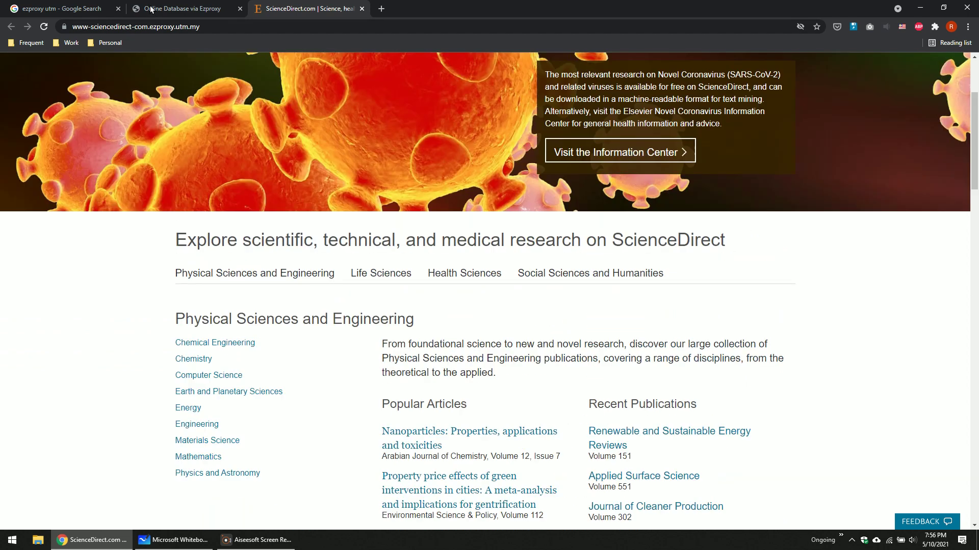
Return to the library's database list and open Scopus and Web of Science in separate tabs.
left_click(168, 9)
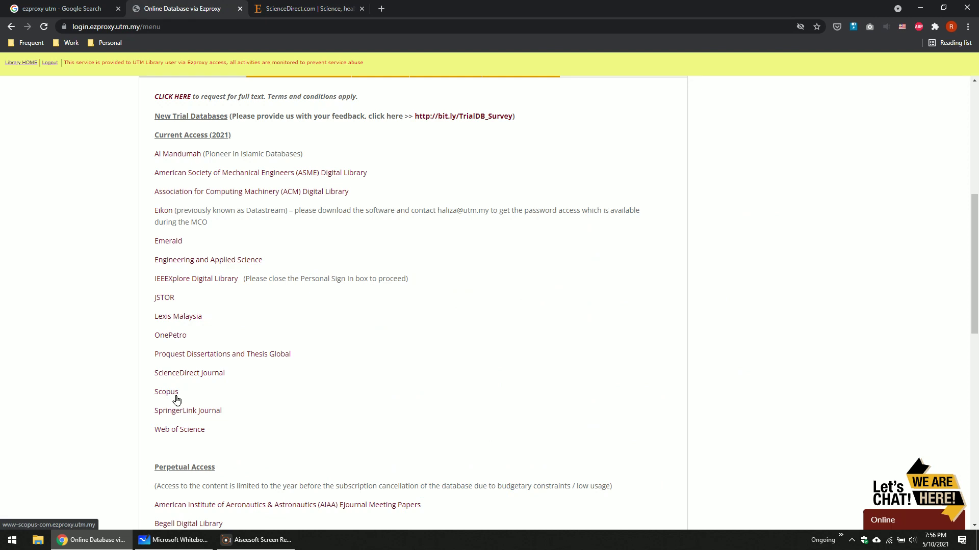
left_click(176, 400)
left_click(160, 7)
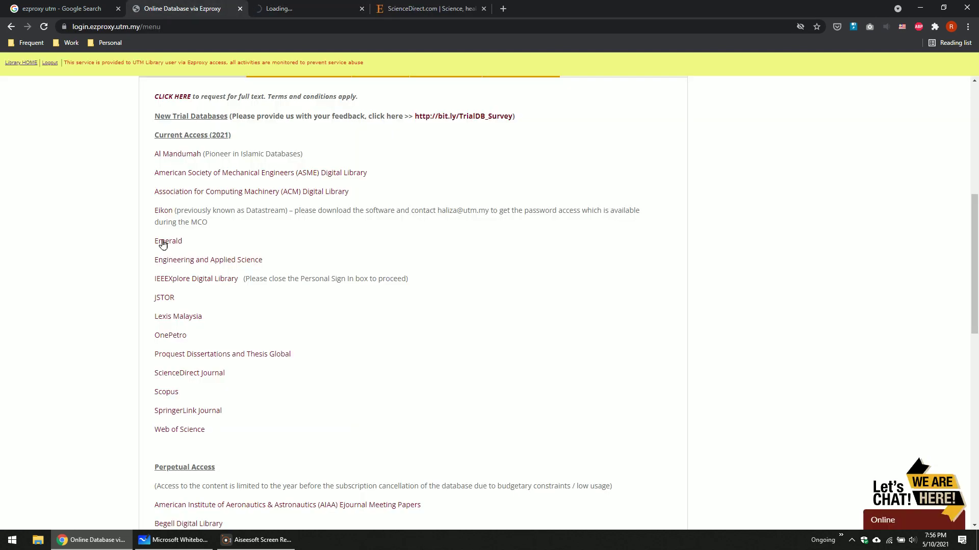
left_click(191, 430)
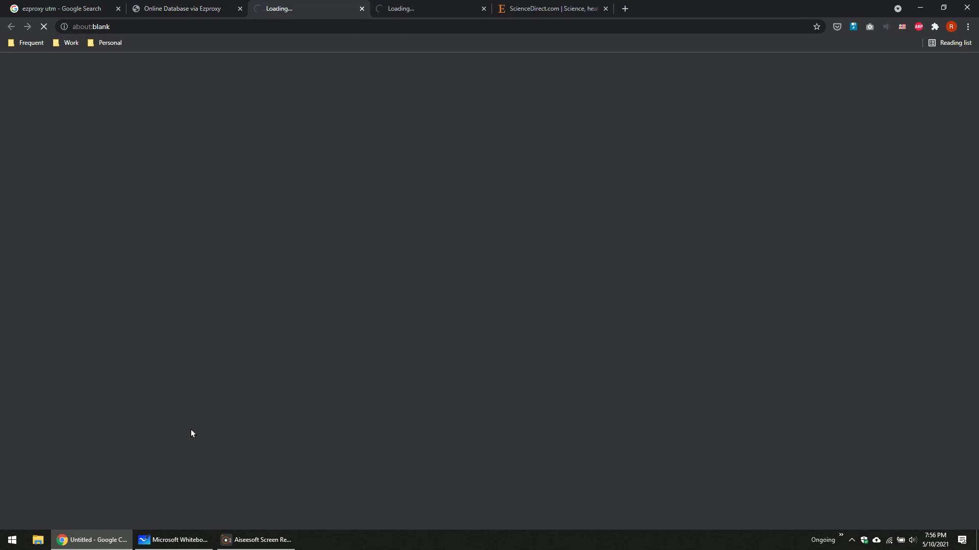
Open Google Scholar in its own tab and look at its search field and suggested articles.
left_click(210, 7)
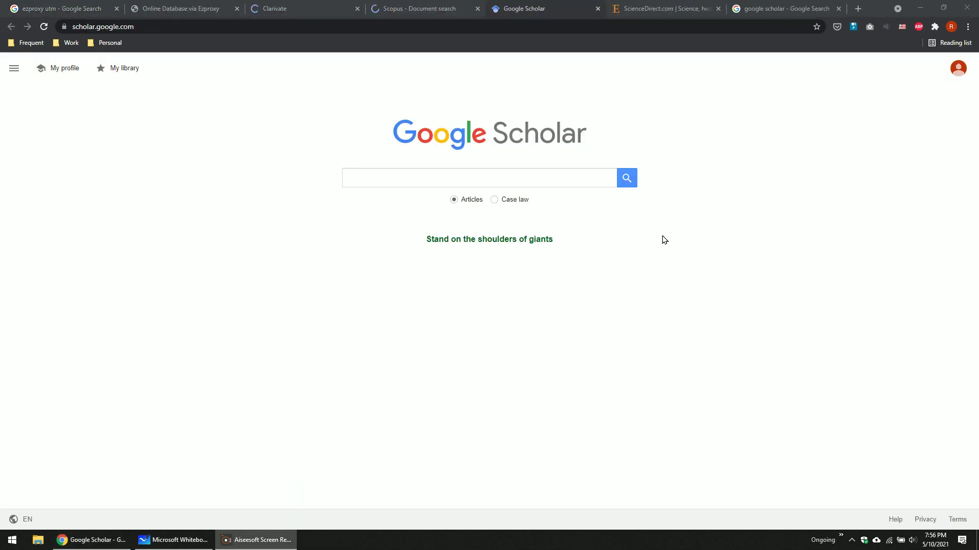
left_click(414, 177)
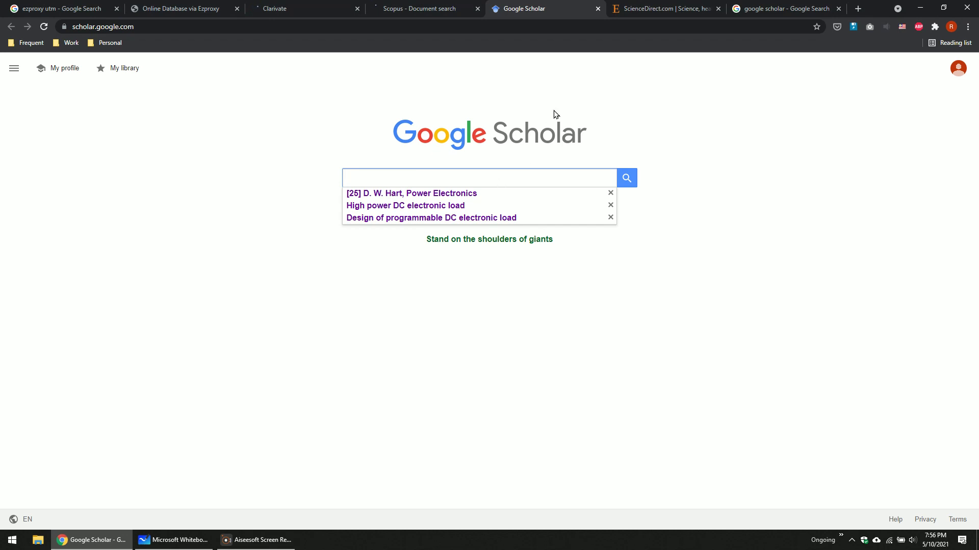
left_click(790, 112)
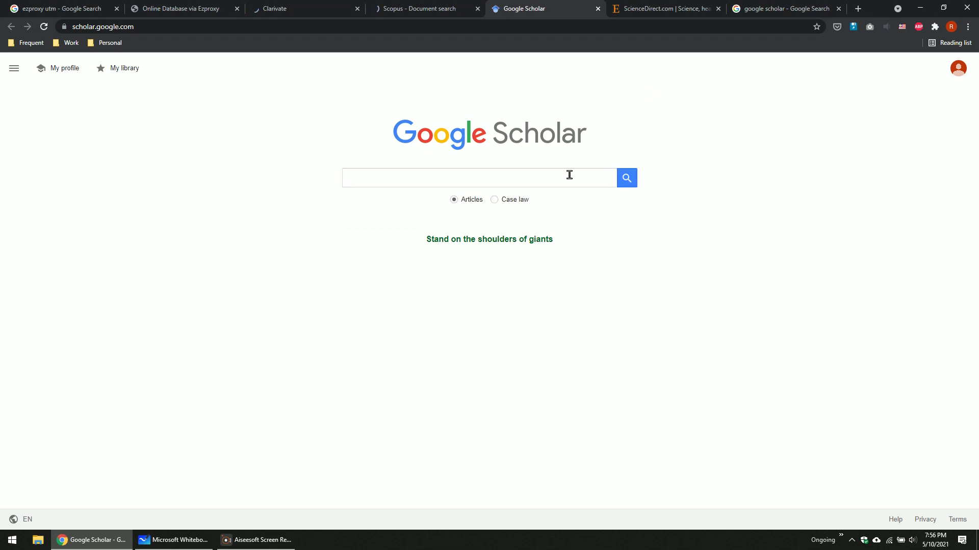
left_click(519, 177)
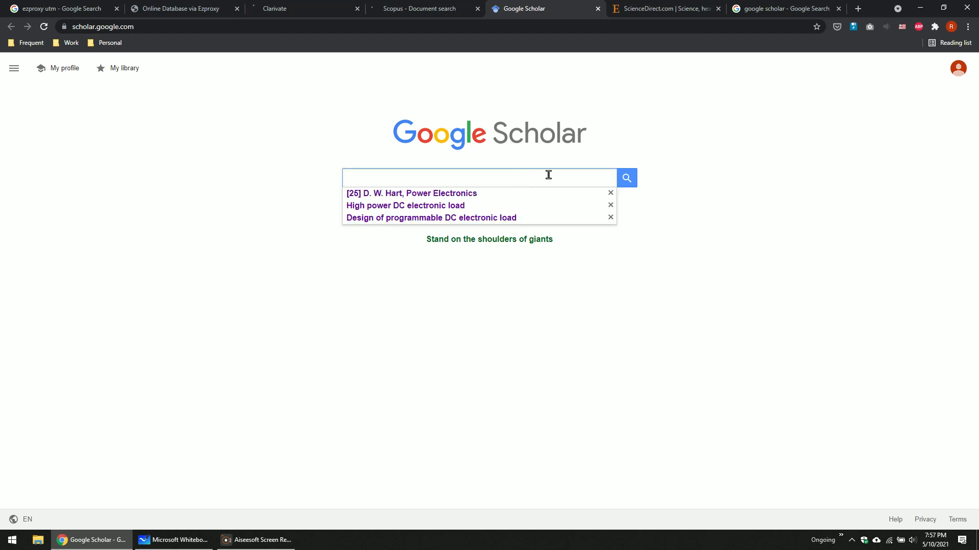
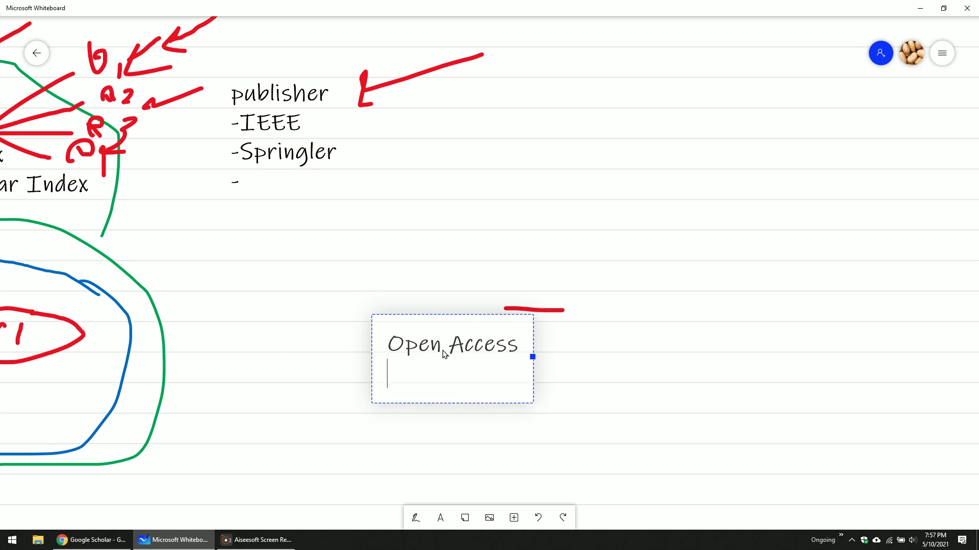
In Microsoft Whiteboard, add the line "Subscription Access" under "Open Access" and move the text box beside the publisher list.
type("Suc")
key("BackSpace")
type("bscription")
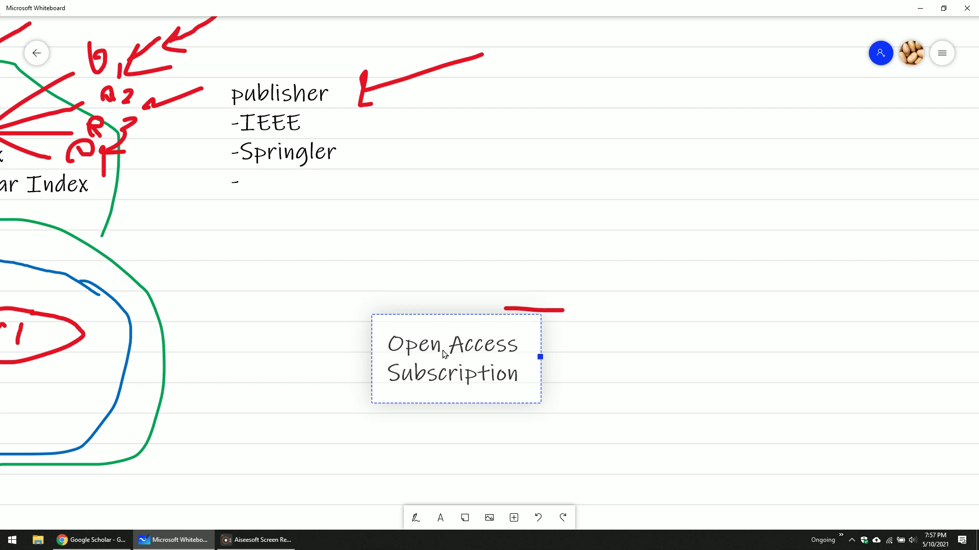
type(" Access")
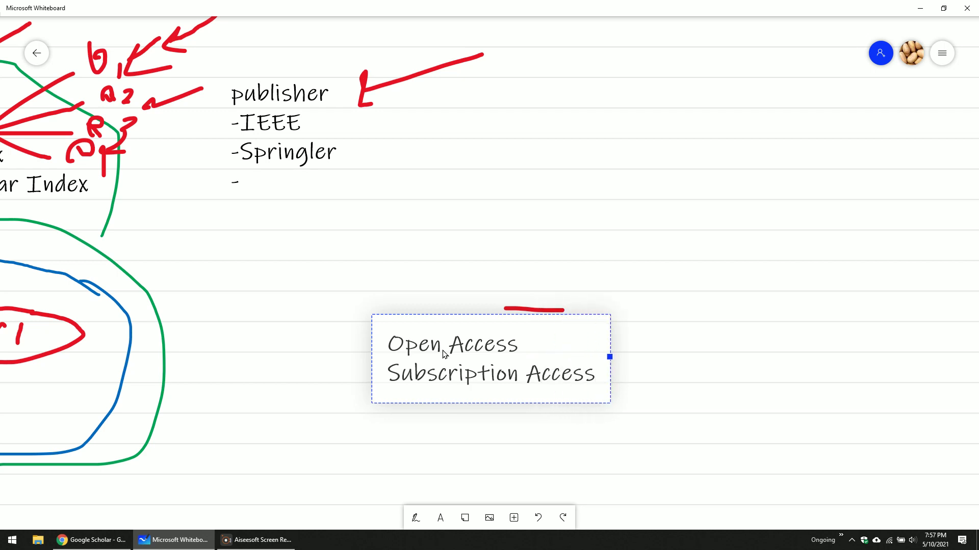
left_click(677, 323)
left_click_drag(438, 367, 626, 142)
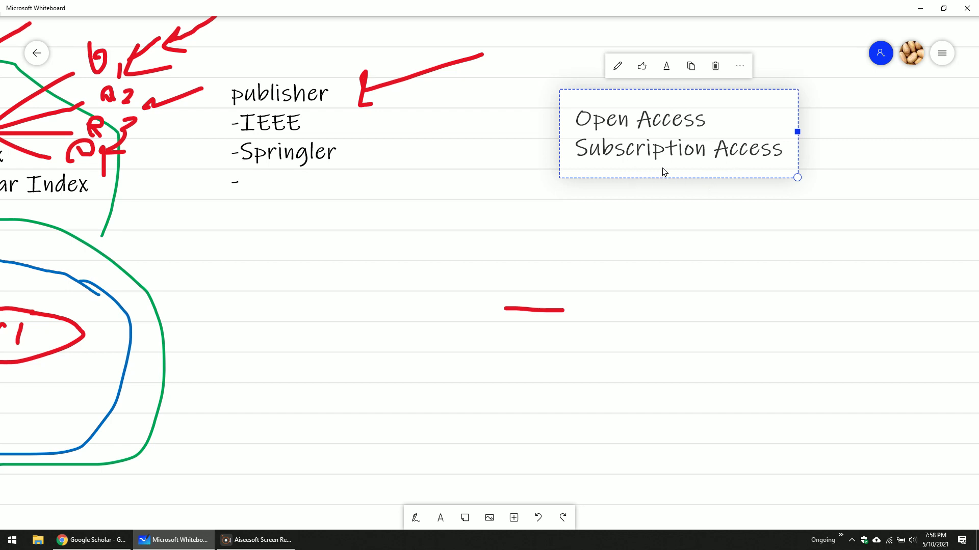
Switch to Chrome, close the Clarivate error page and reopen Web of Science from the library's database list.
key("alt+Tab")
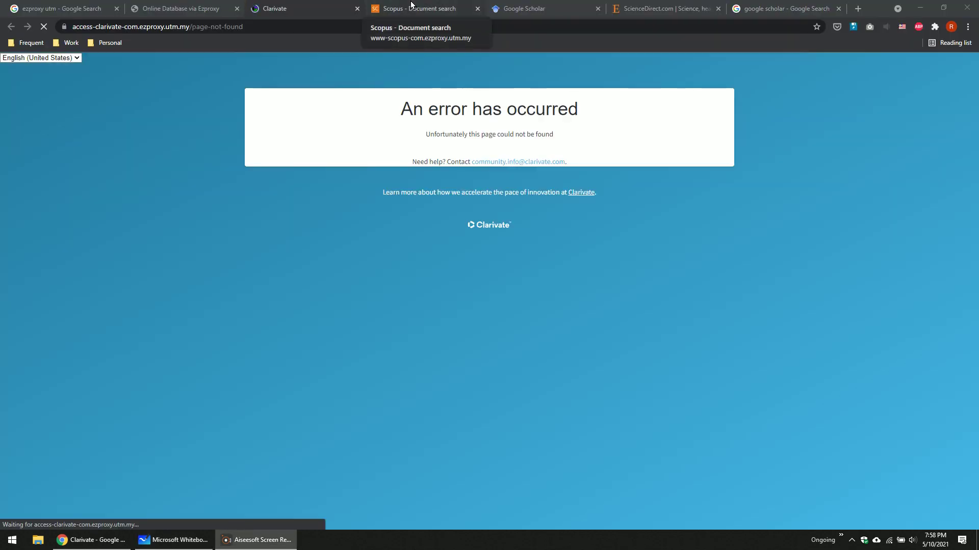
left_click(358, 9)
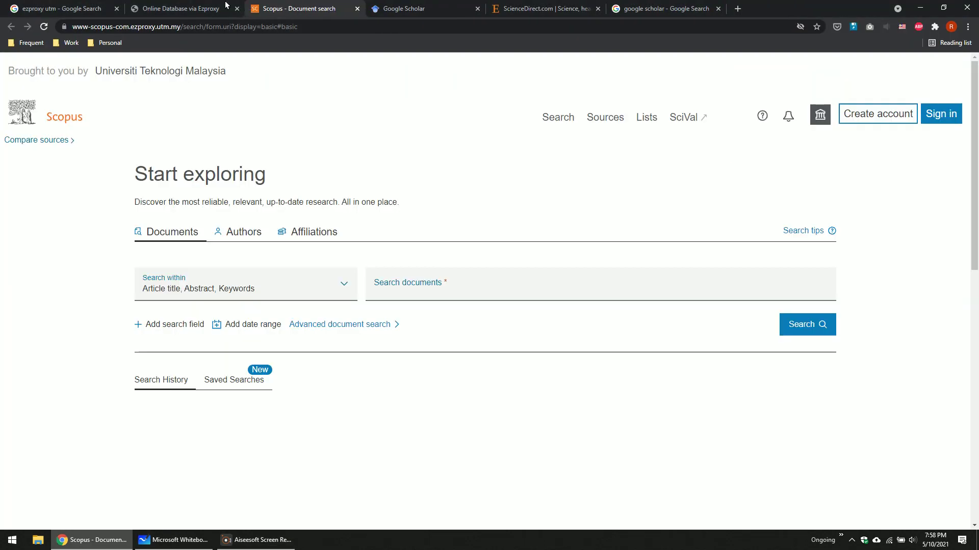
left_click(181, 8)
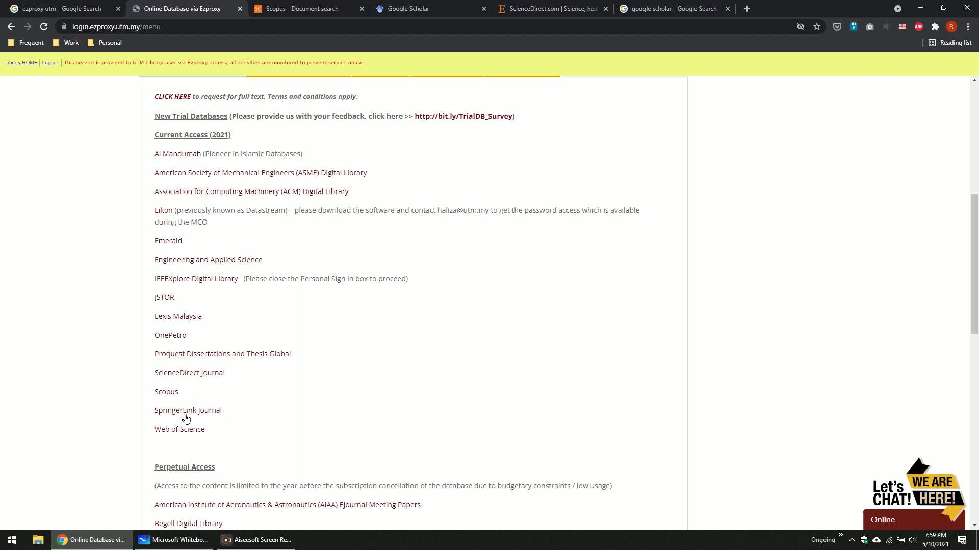
left_click(188, 431)
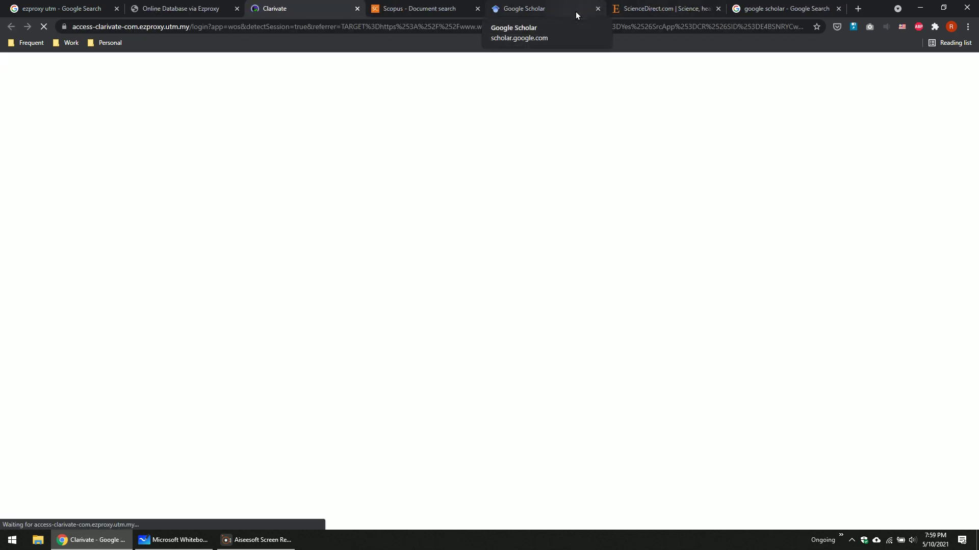
Look over the Scopus, Google Scholar and Web of Science pages in turn.
left_click(436, 9)
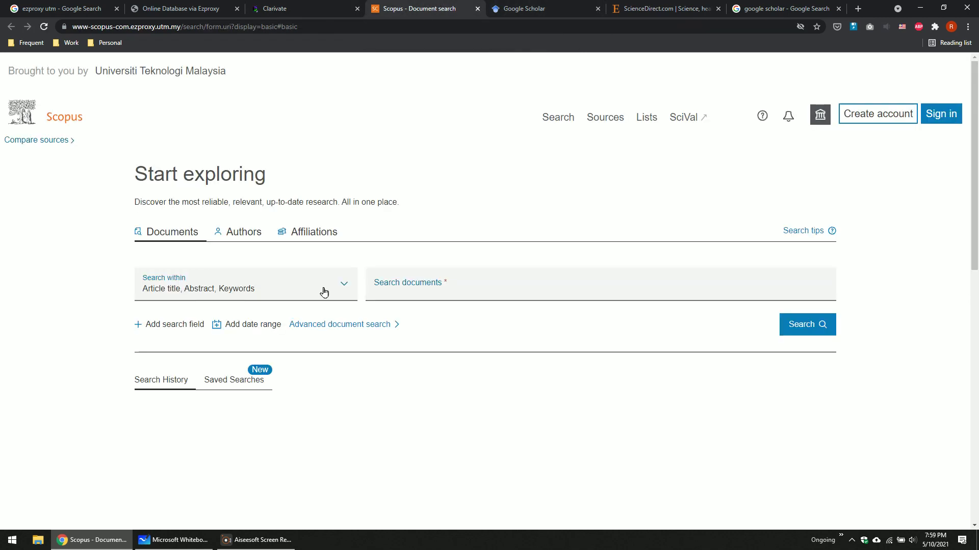
left_click(515, 6)
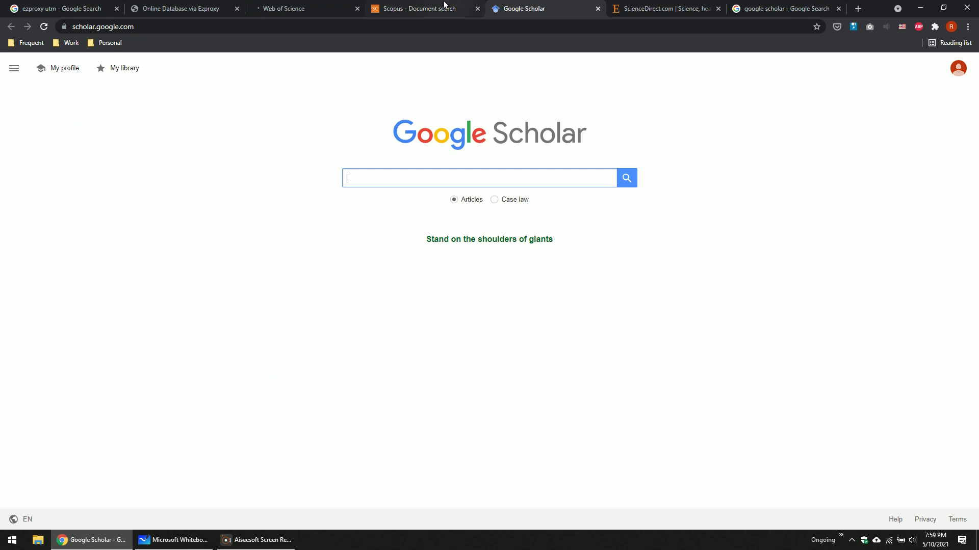
left_click(442, 6)
left_click(516, 7)
left_click(302, 8)
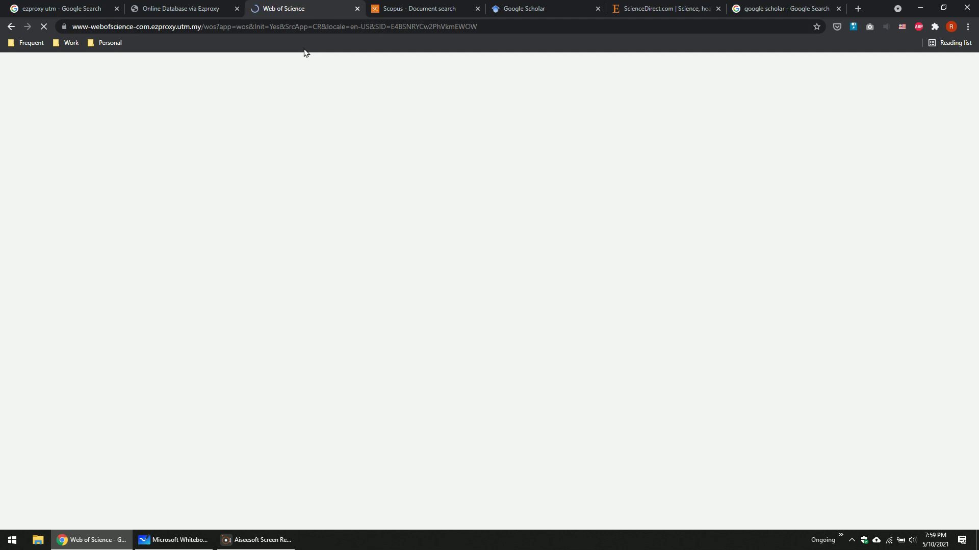
Open IEEEXplore Digital Library from the library's database list and place its tab between Google Scholar and ScienceDirect.
left_click(180, 6)
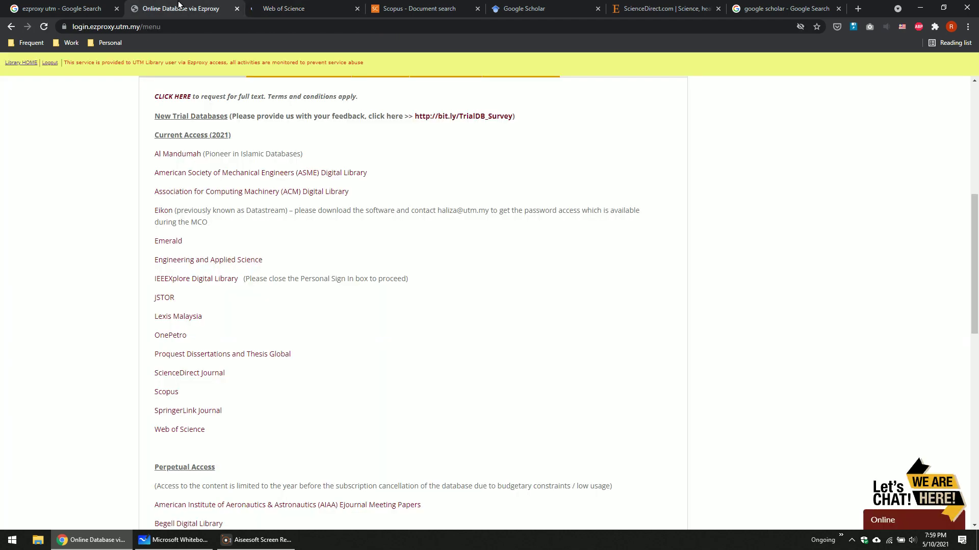
left_click(221, 280)
left_click_drag(242, 4, 586, 9)
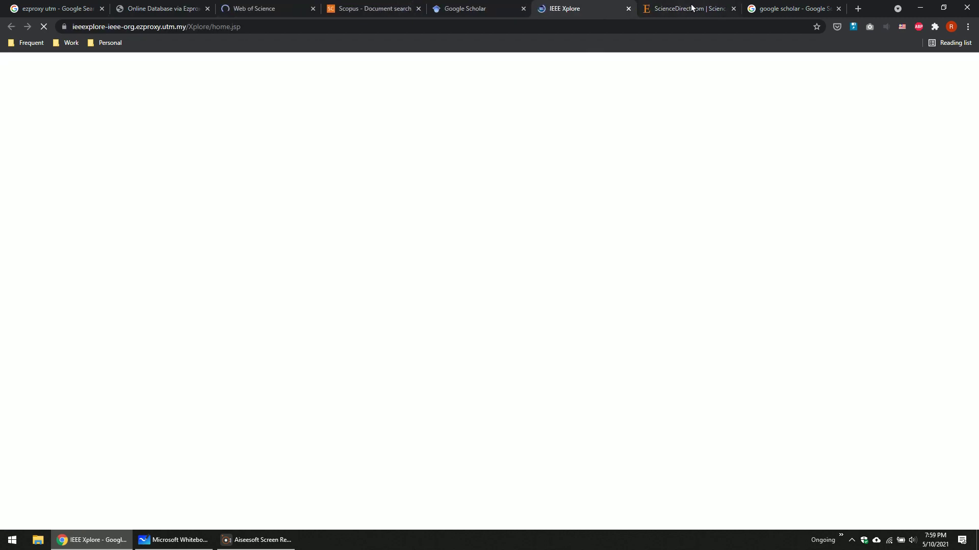
Compare the ScienceDirect home page with the IEEE Xplore page as the two publisher databases.
left_click(684, 7)
scroll(690, 307, "up", 3)
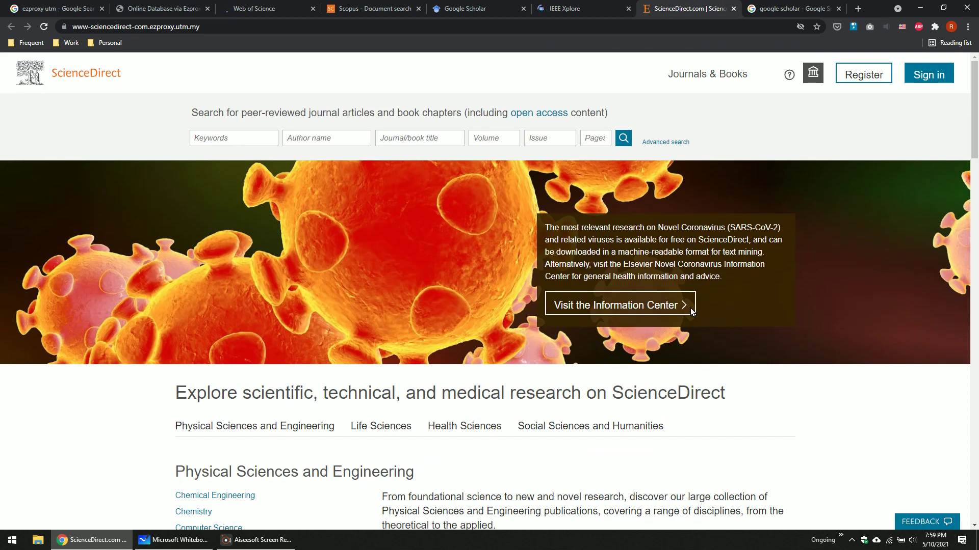
left_click(561, 7)
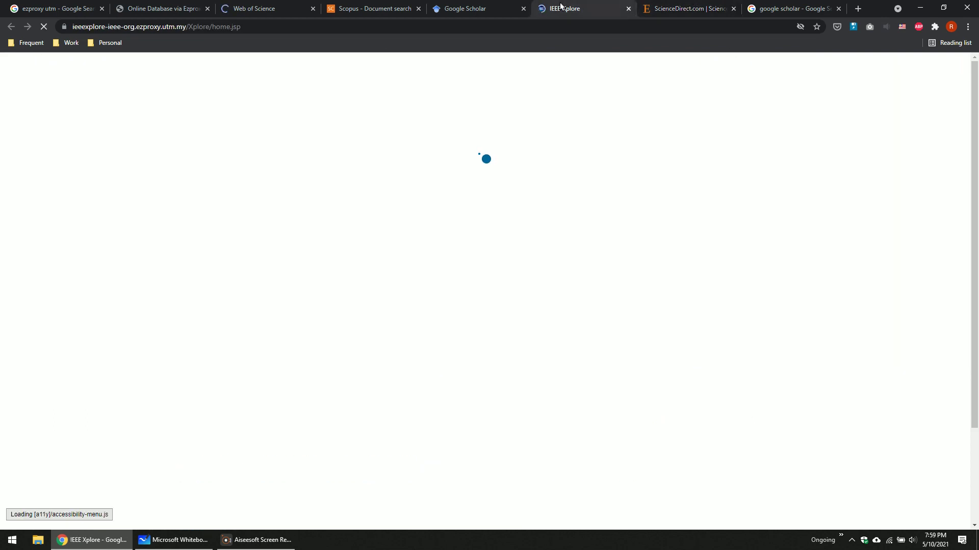
left_click(720, 6)
left_click(601, 5)
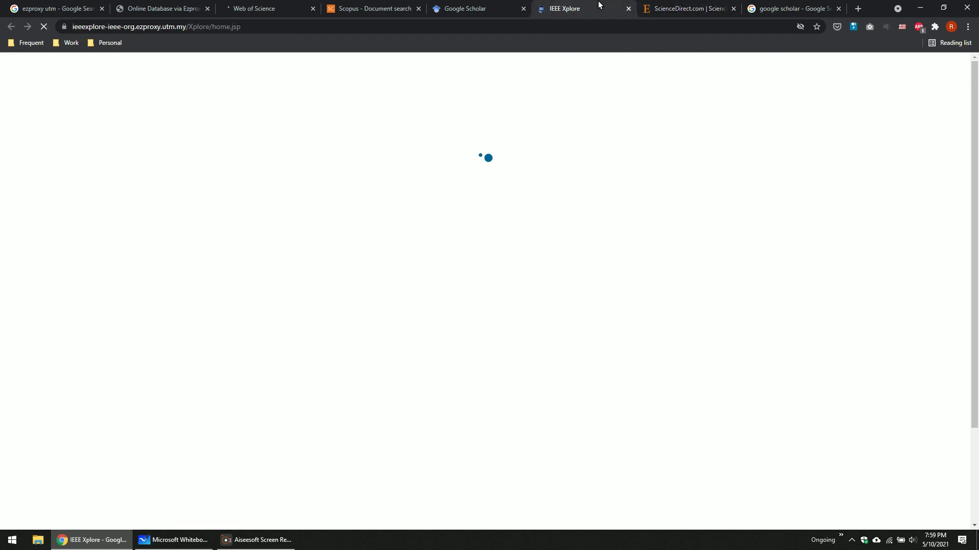
Search all fields of the Web of Science Core Collection for "pv model".
left_click(235, 7)
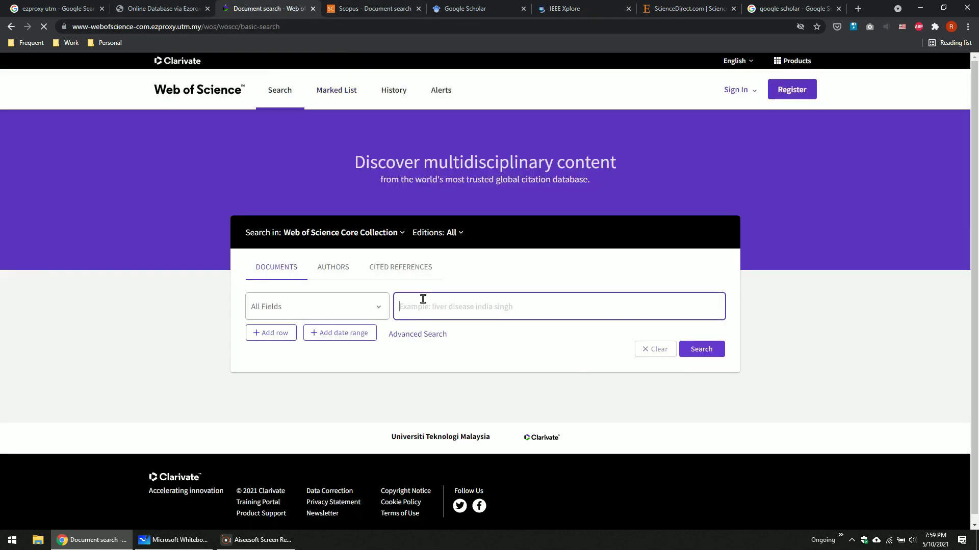
type("pv")
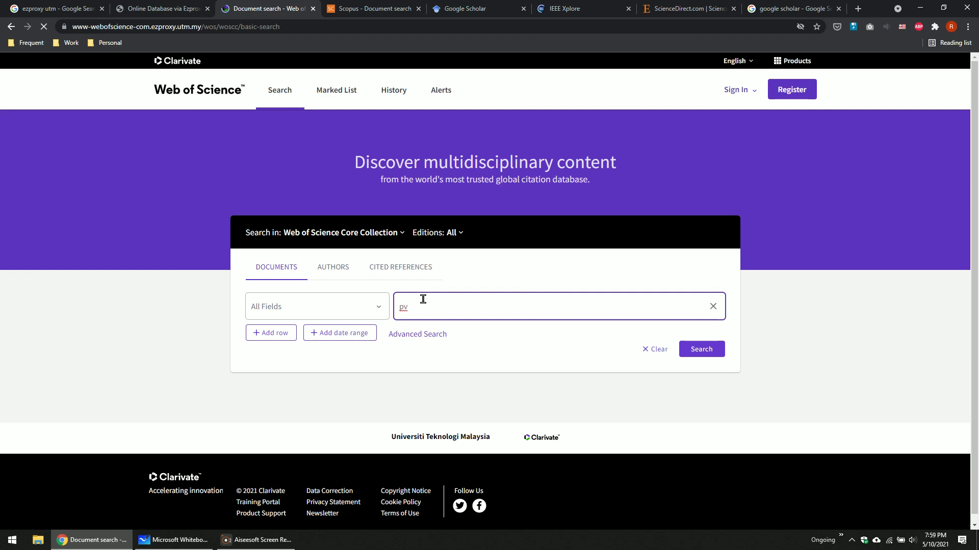
type(" model")
key("Return")
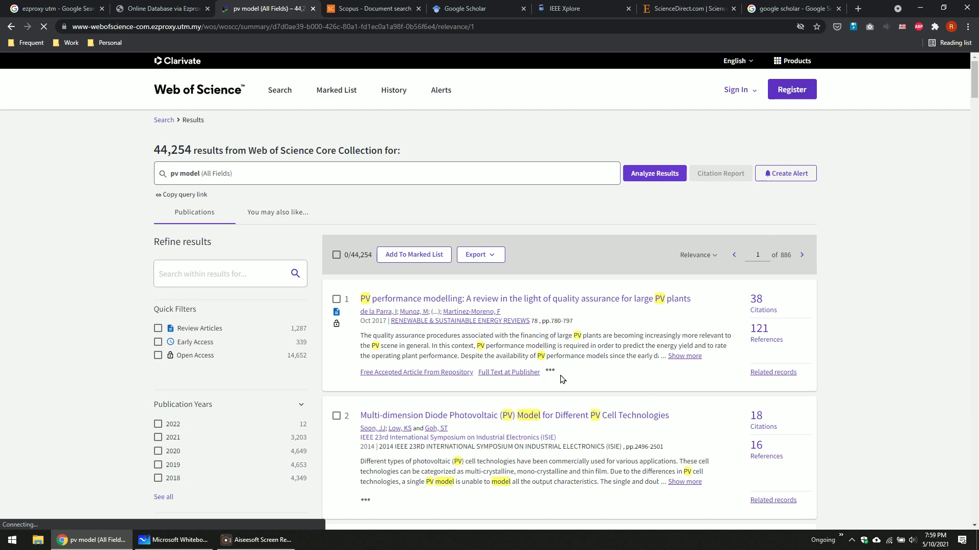
Refine the Web of Science results to publication years 2022, 2021, 2020, 2019 and 2018.
scroll(720, 329, "down", 3)
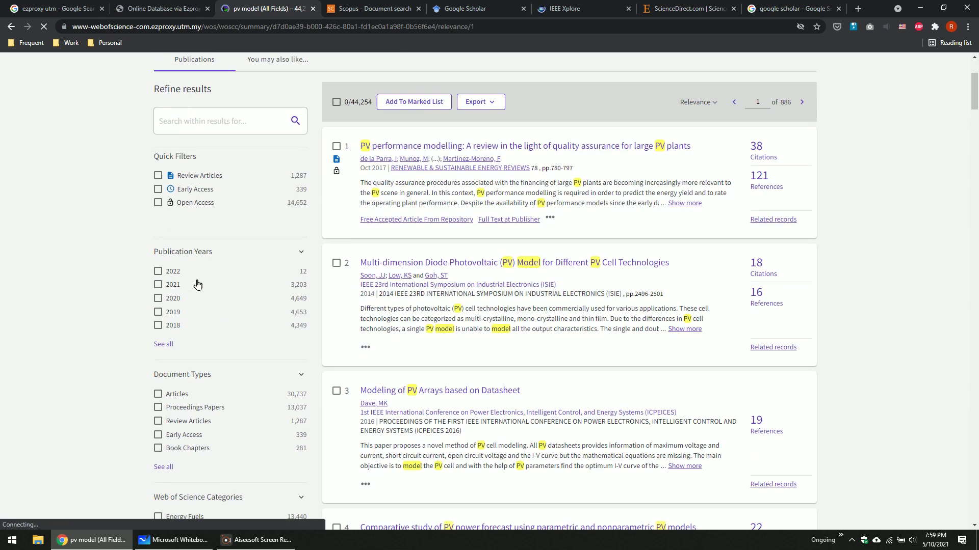
left_click(158, 271)
left_click(158, 285)
left_click(158, 299)
left_click(158, 312)
left_click(158, 325)
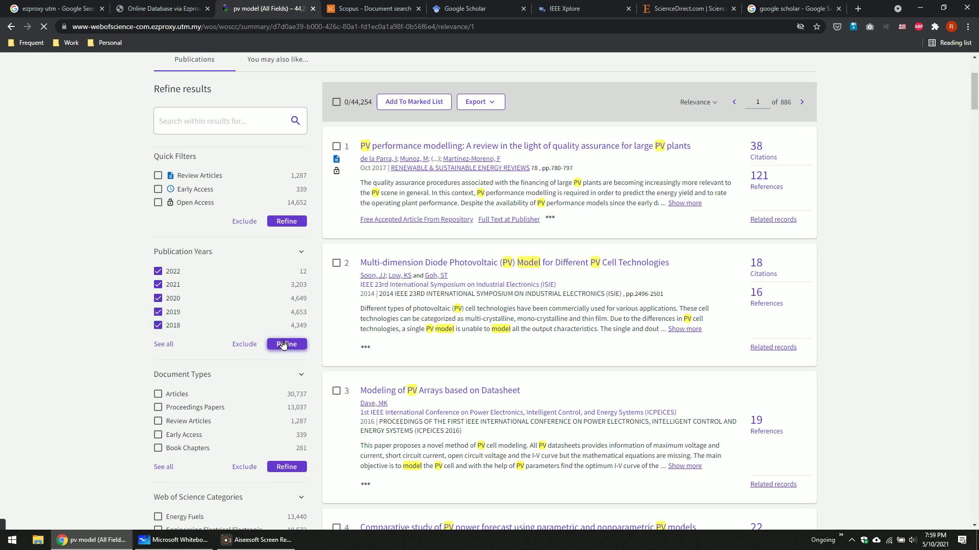
left_click(287, 345)
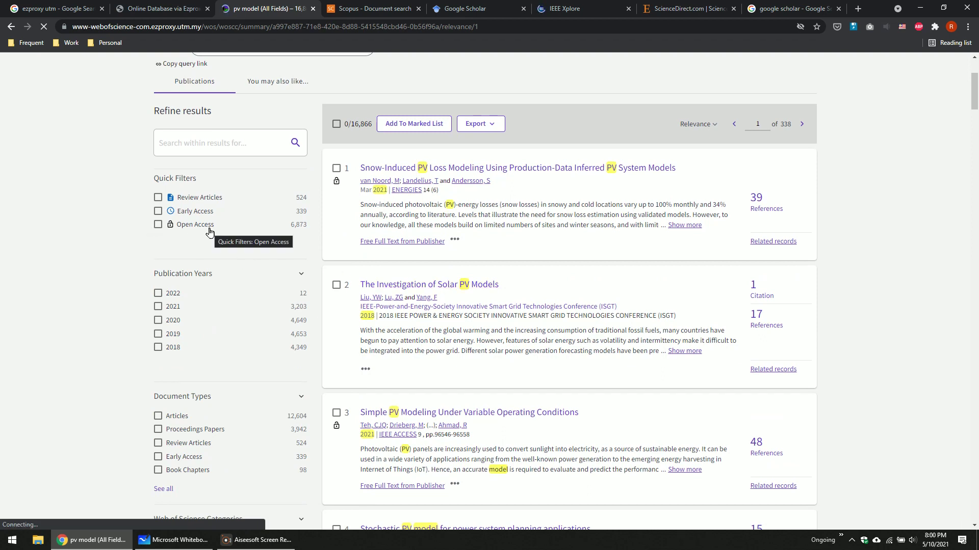
Look through the refined Web of Science articles, checking their titles, years, access marks and the available filters.
scroll(378, 270, "down", 4)
scroll(486, 170, "up", 3)
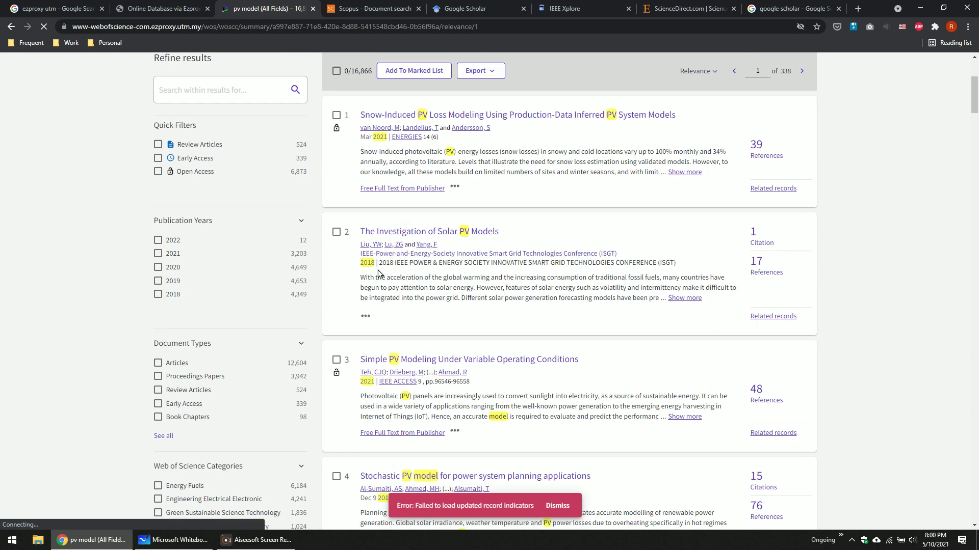
scroll(565, 156, "down", 3)
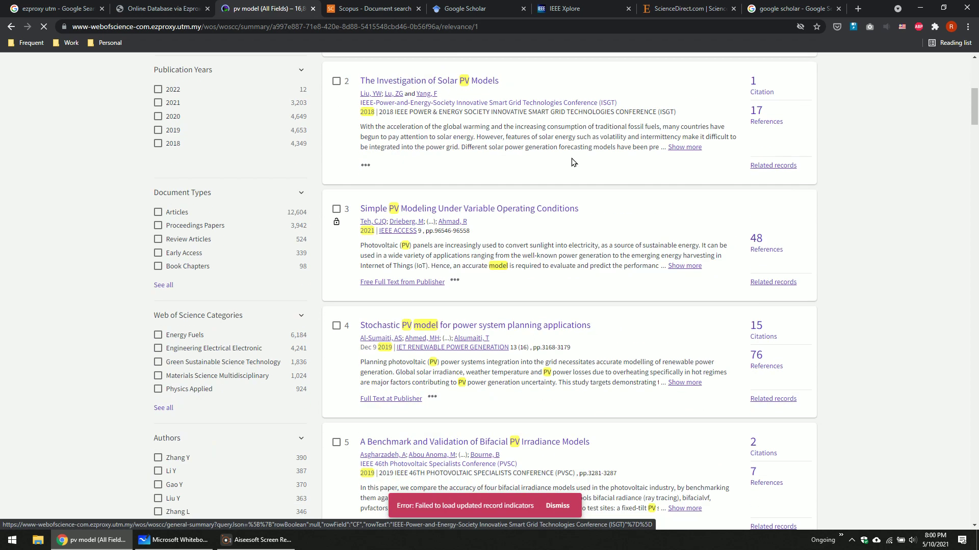
scroll(572, 162, "up", 2)
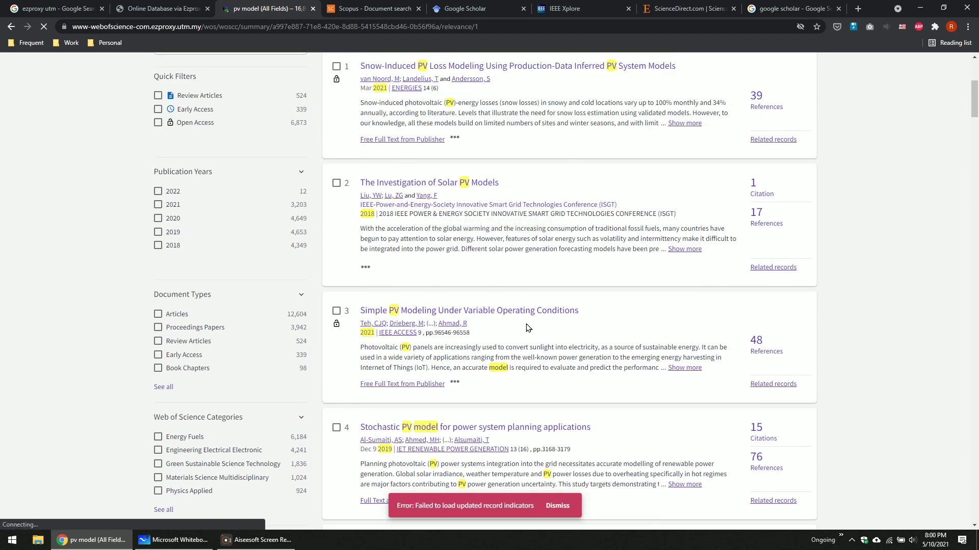
scroll(553, 356, "up", 4)
scroll(553, 356, "down", 2)
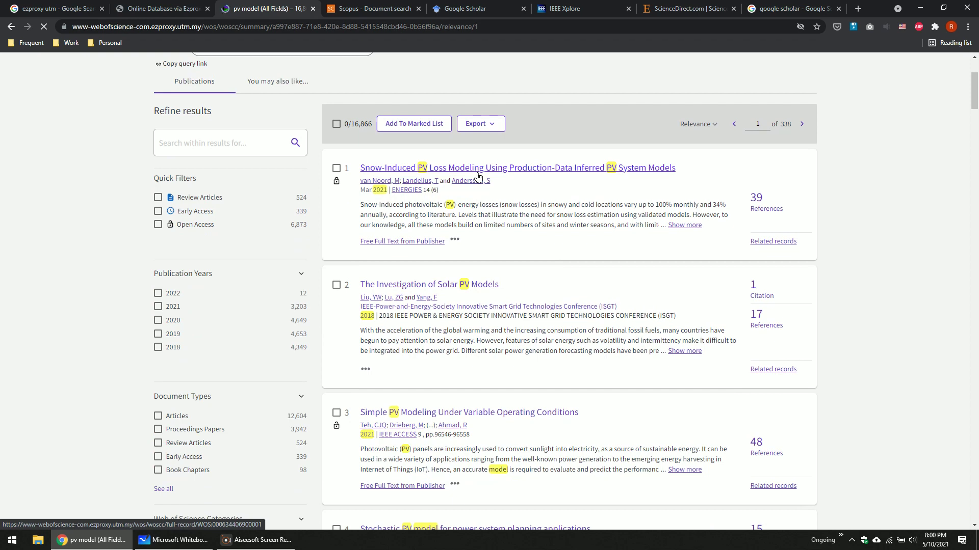
Search Scopus documents for "pv model" within article title, abstract and keywords.
key("ctrl+Tab")
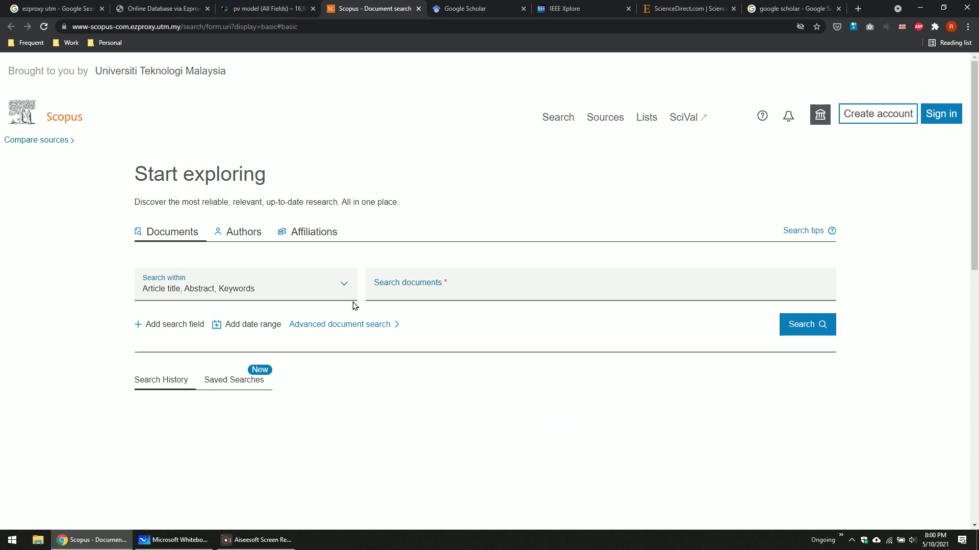
left_click(723, 296)
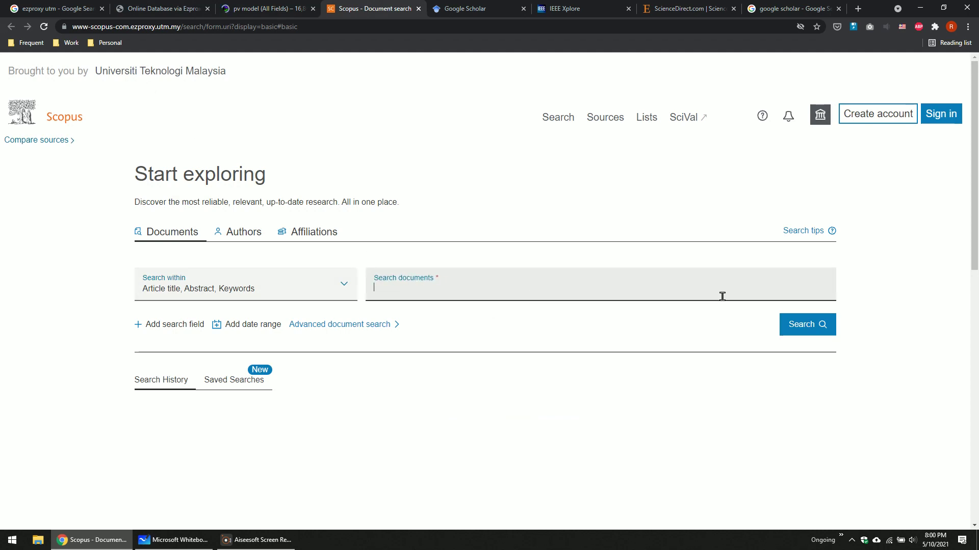
type("c")
type("pv model")
key("Return")
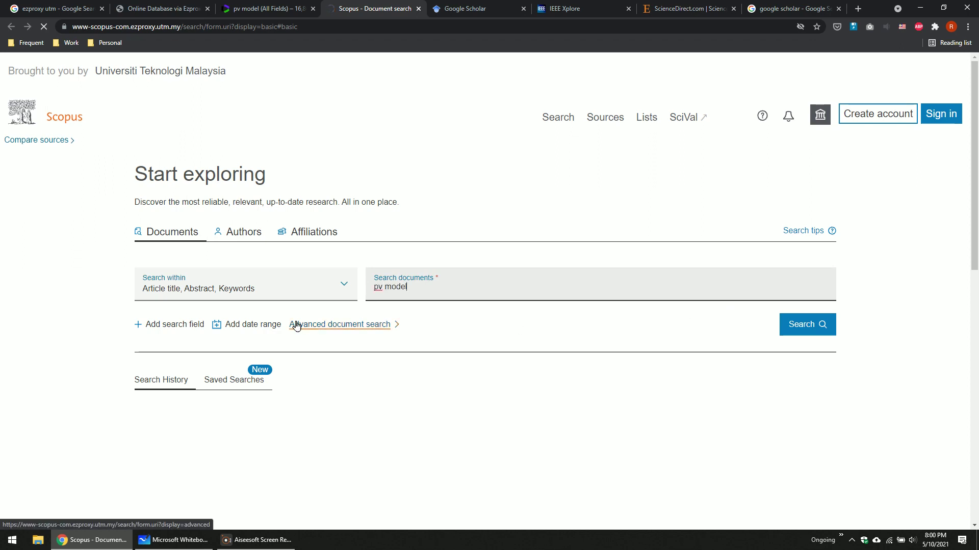
left_click(822, 333)
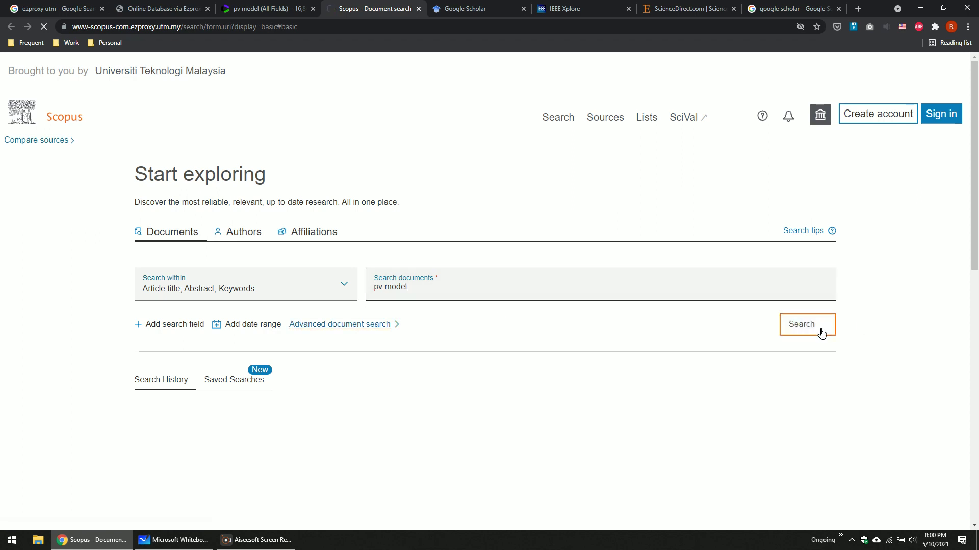
Search Google Scholar articles for "pv model".
left_click(499, 5)
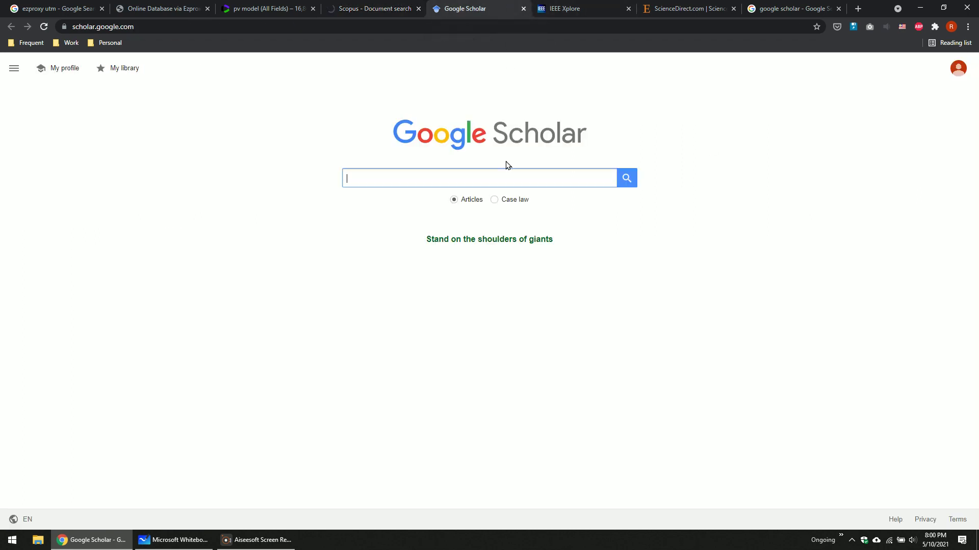
left_click(499, 173)
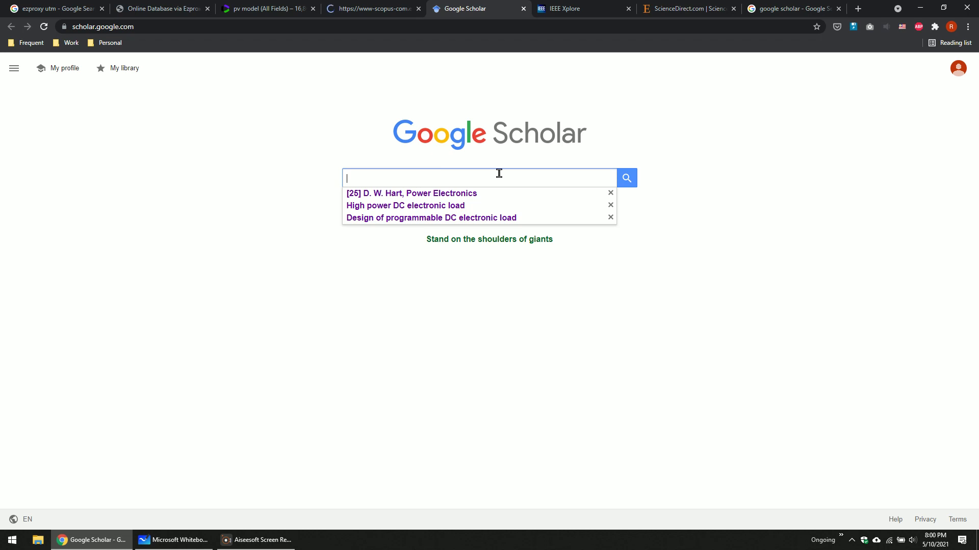
type("pv model")
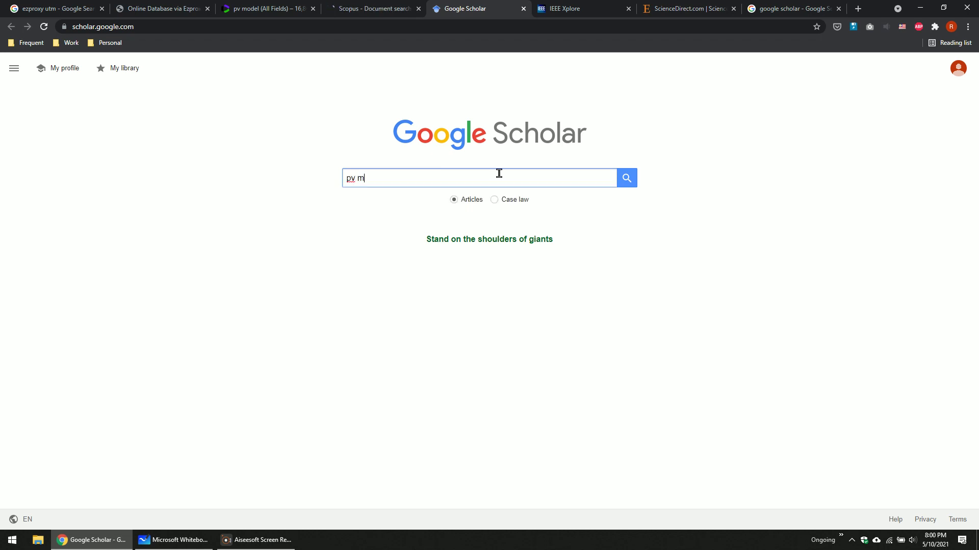
key("Return")
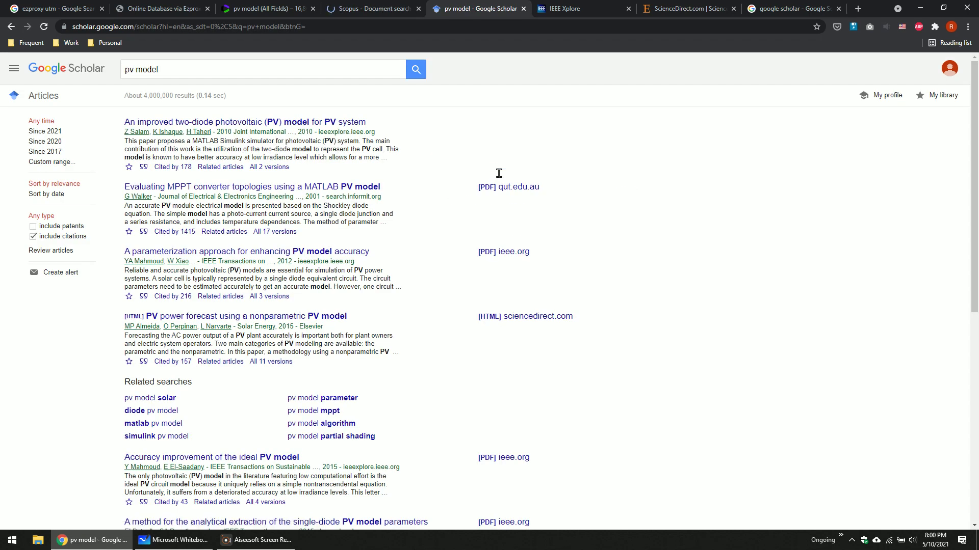
Restrict the Google Scholar results to a custom year range starting from 2016, leaving the end year blank.
left_click(54, 163)
left_click(46, 177)
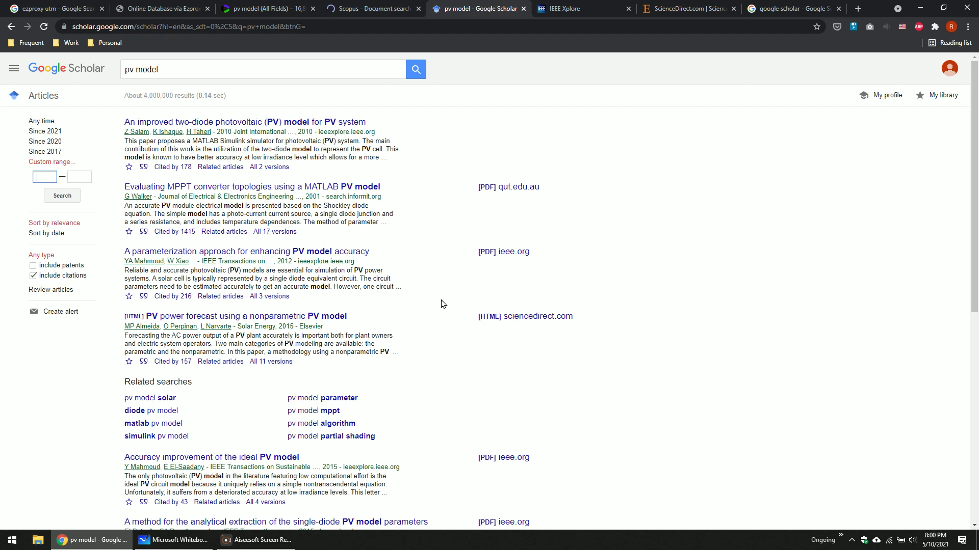
type("20")
type("16")
left_click(69, 177)
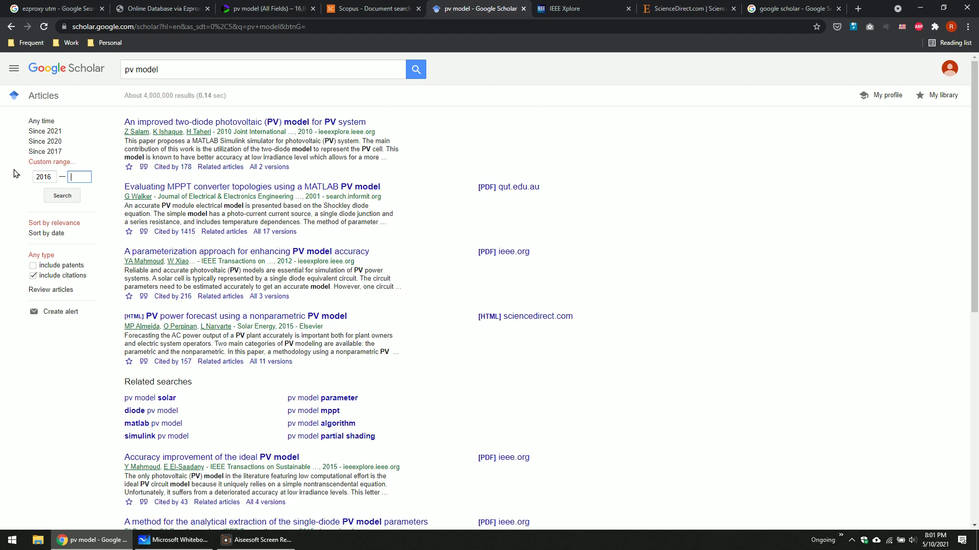
left_click(57, 198)
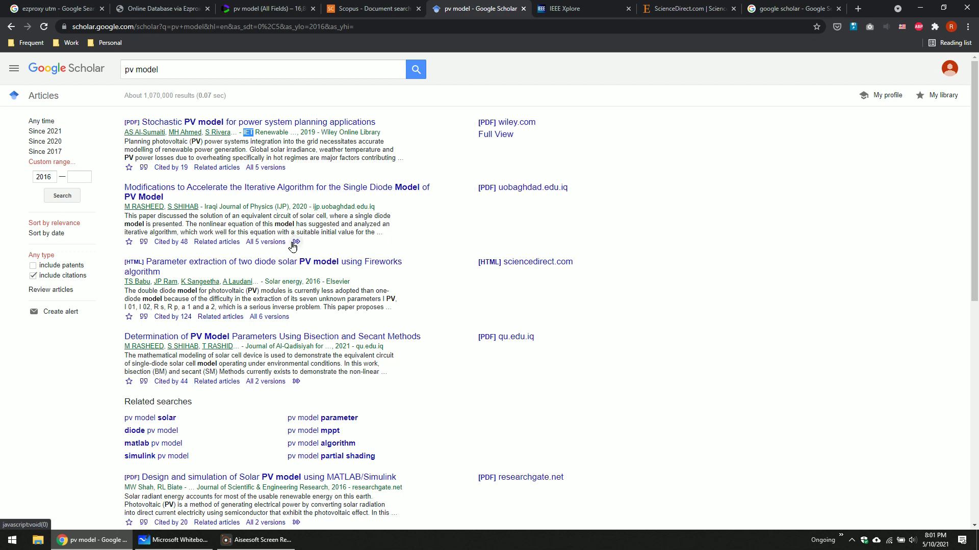
Open "Stochastic PV model for power system planning applications" from the Google Scholar results, cancel its PDF download and return to the results.
scroll(295, 245, "down", 3)
scroll(337, 230, "down", 1)
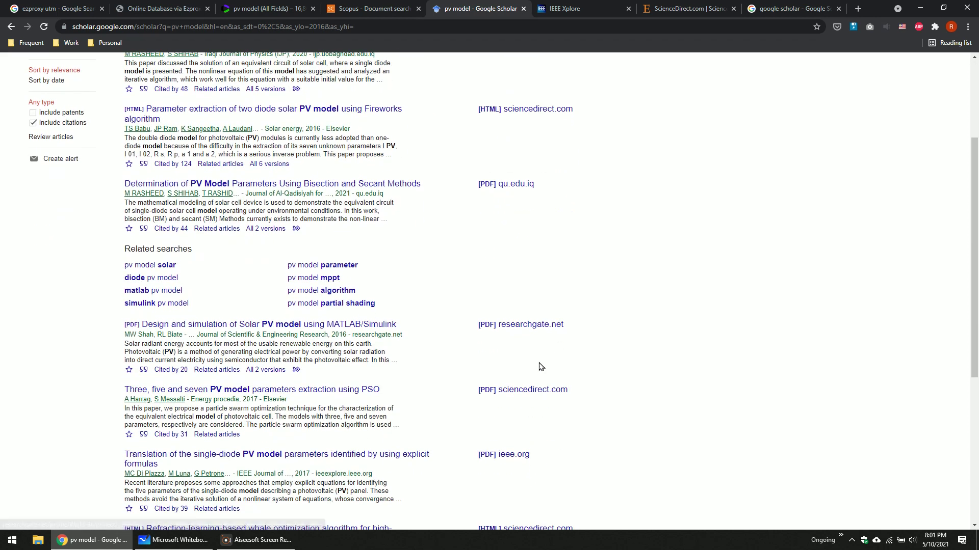
scroll(509, 340, "down", 4)
scroll(499, 340, "up", 4)
scroll(498, 340, "down", 4)
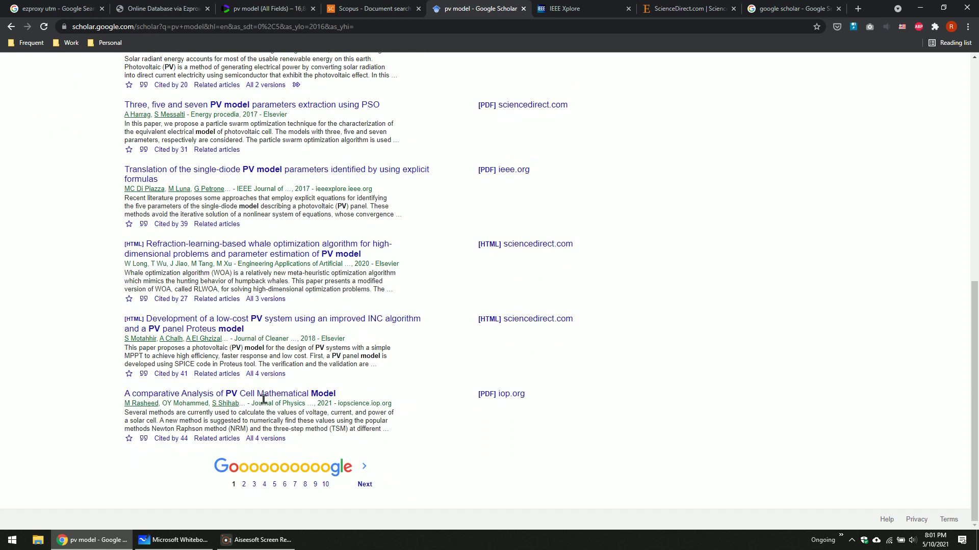
scroll(263, 399, "up", 8)
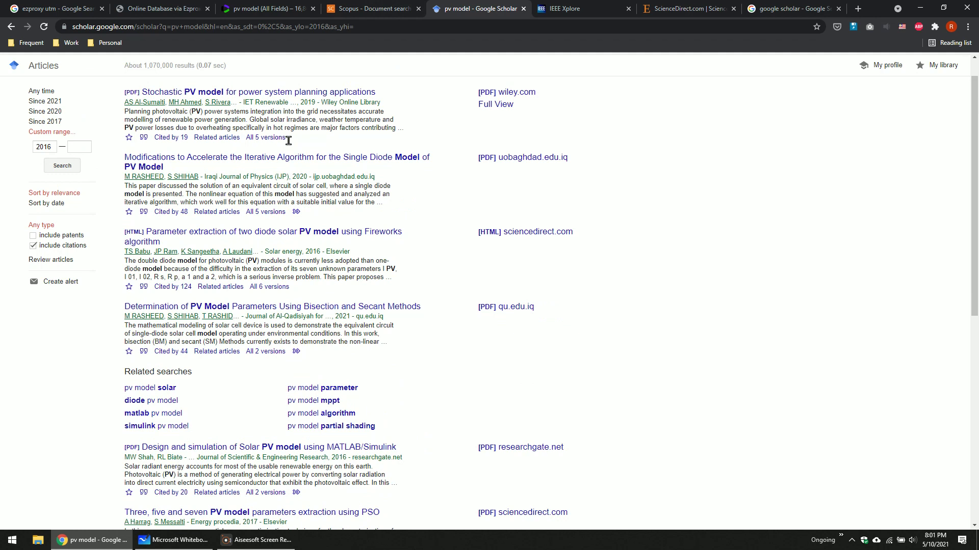
left_click(296, 94)
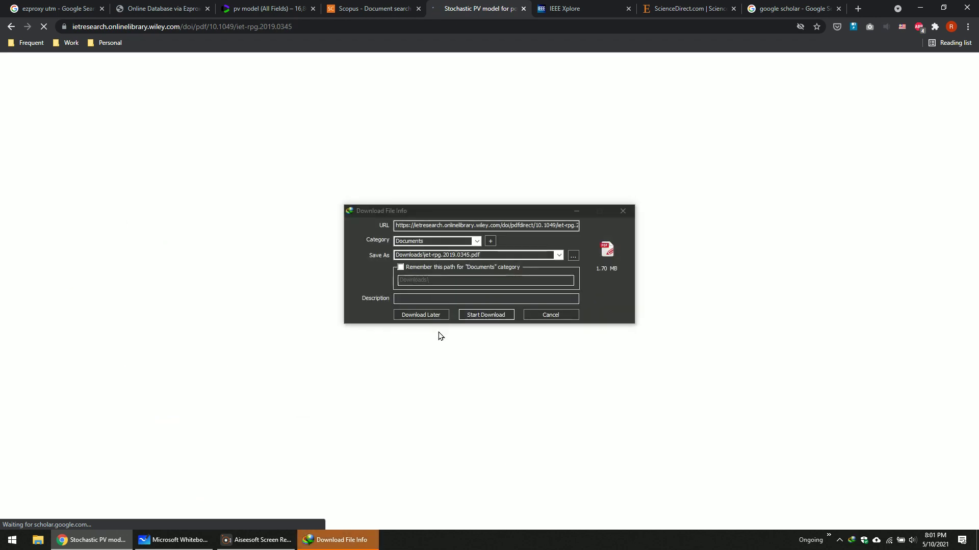
left_click(543, 314)
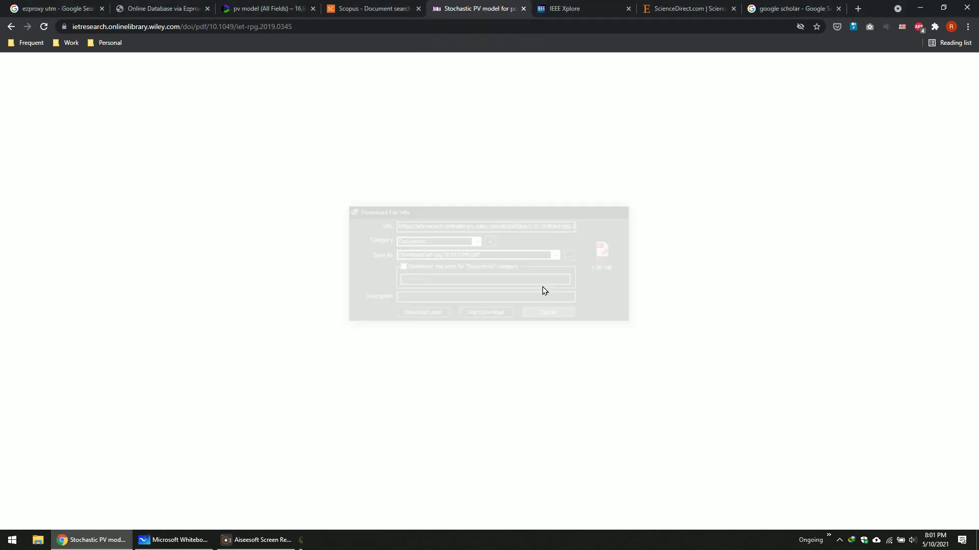
left_click(10, 27)
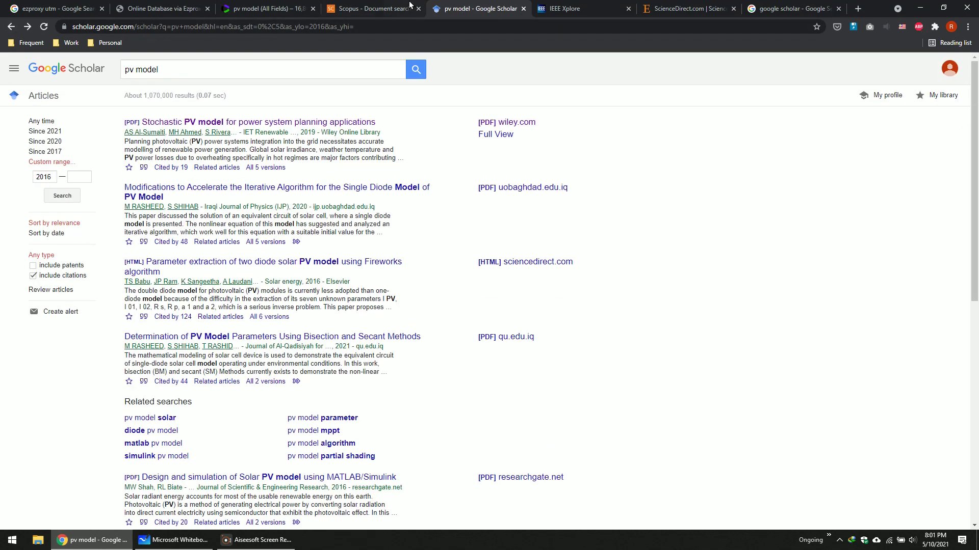
Open the first document in the Scopus results and view its article page at the publisher.
left_click(410, 9)
scroll(450, 235, "down", 5)
scroll(482, 230, "up", 2)
left_click(483, 230)
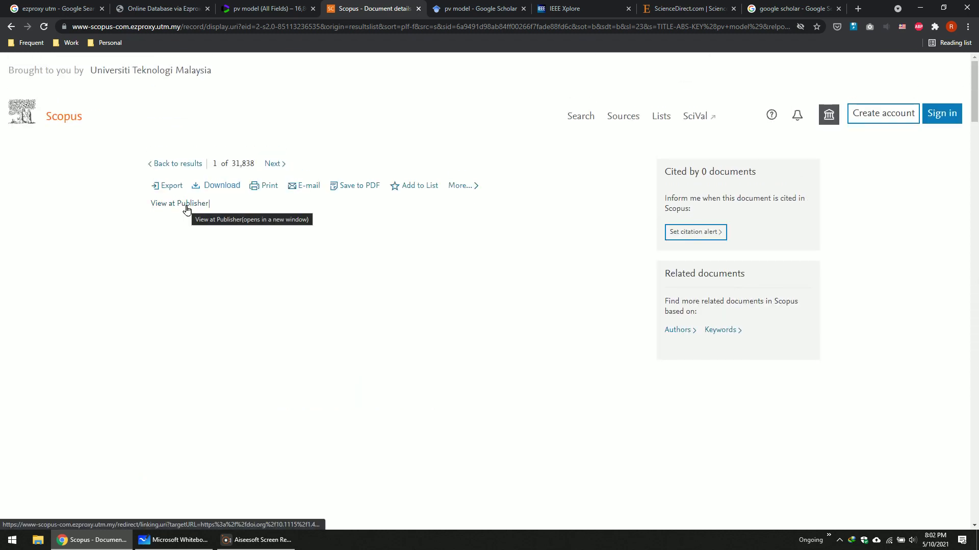
left_click(187, 206)
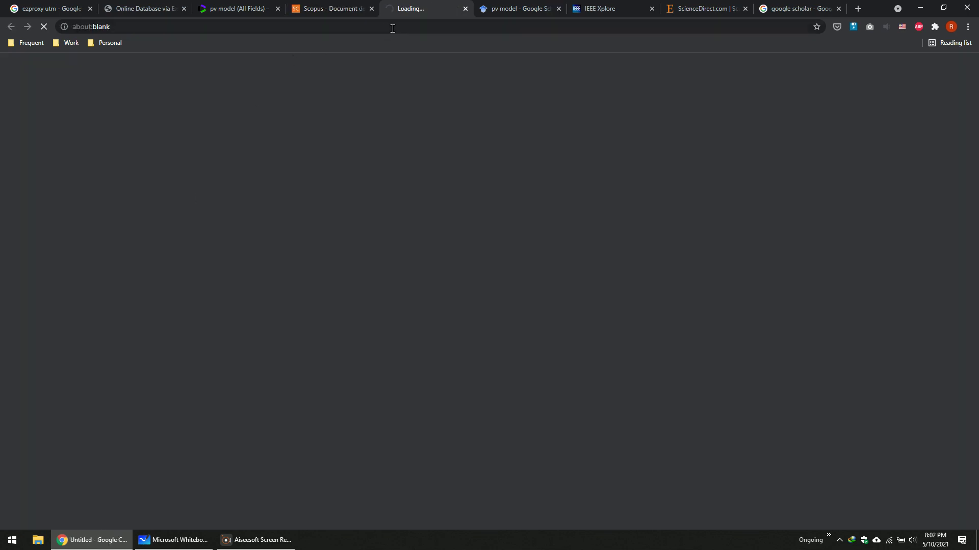
left_click(356, 12)
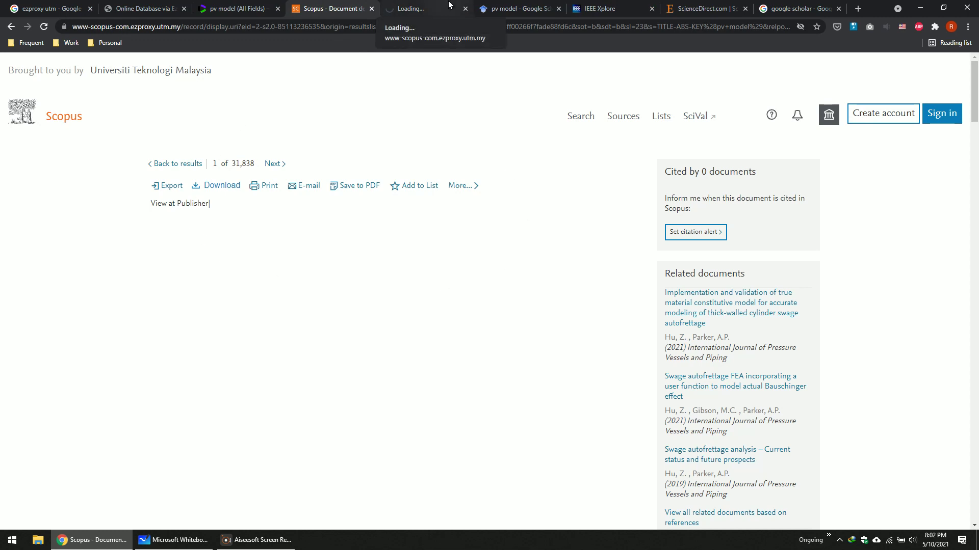
scroll(424, 242, "down", 6)
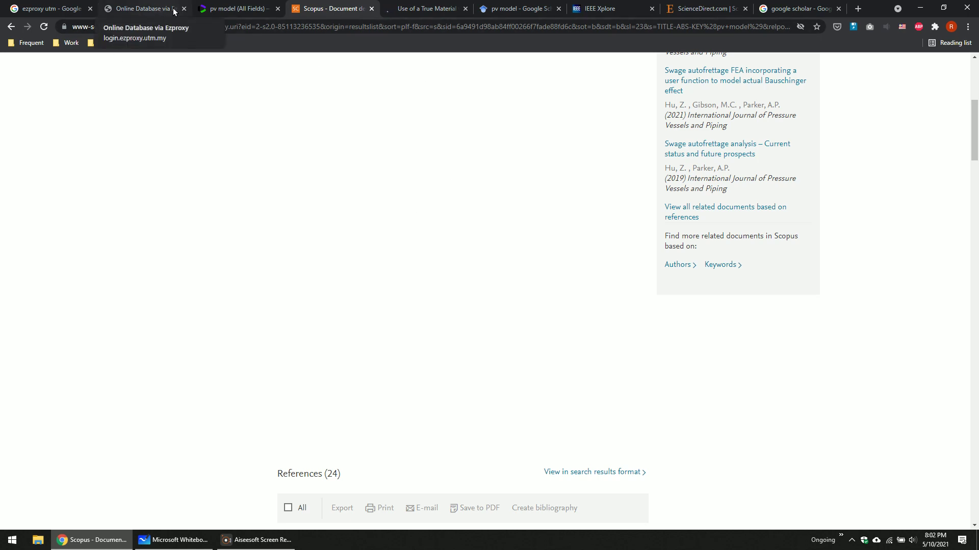
left_click(423, 8)
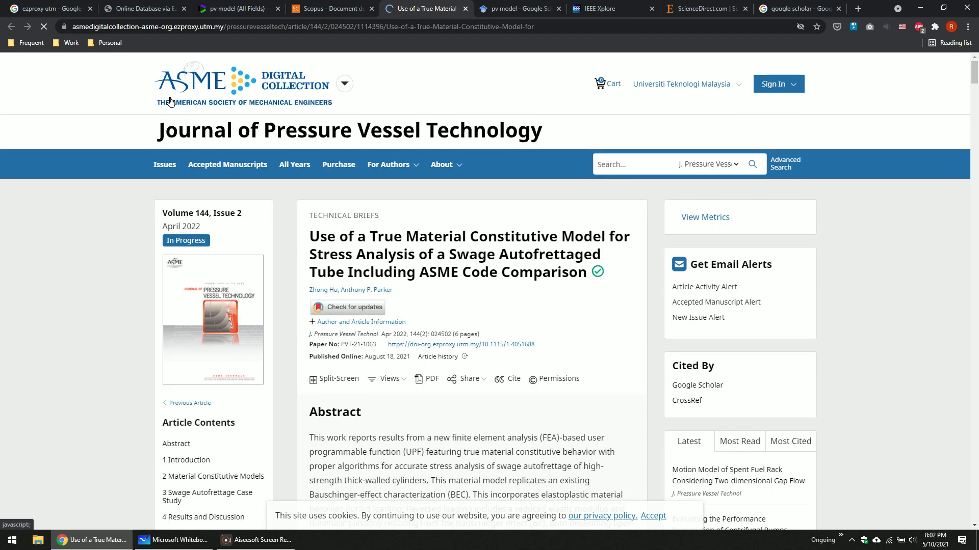
Look through the ASME article's publication details, abstract, PDF option and full text, and close the article page.
scroll(511, 154, "down", 4)
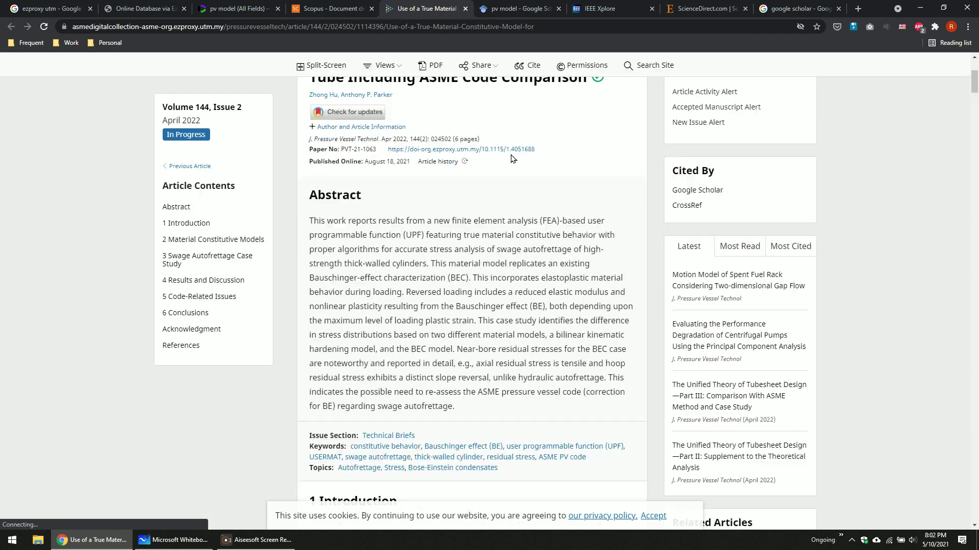
scroll(767, 255, "up", 2)
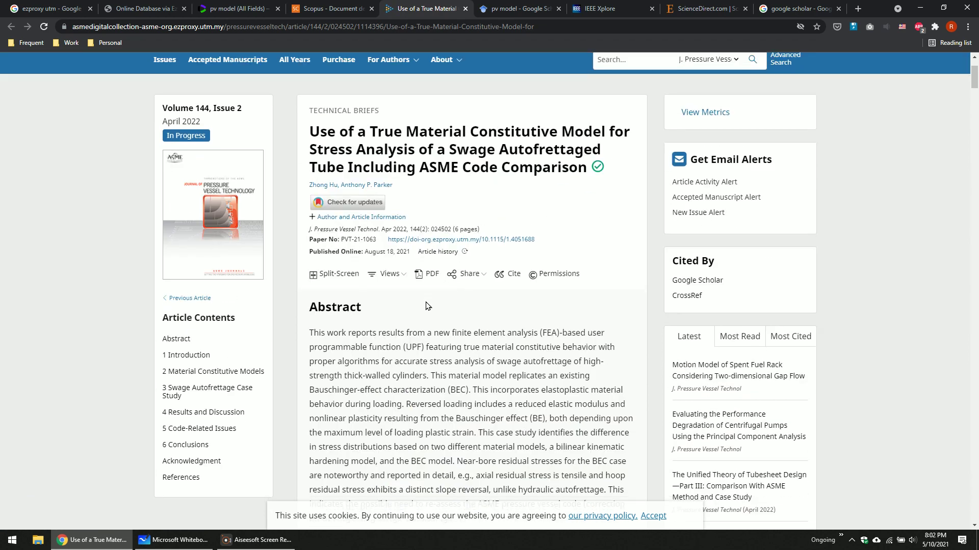
scroll(581, 300, "down", 4)
scroll(593, 314, "down", 8)
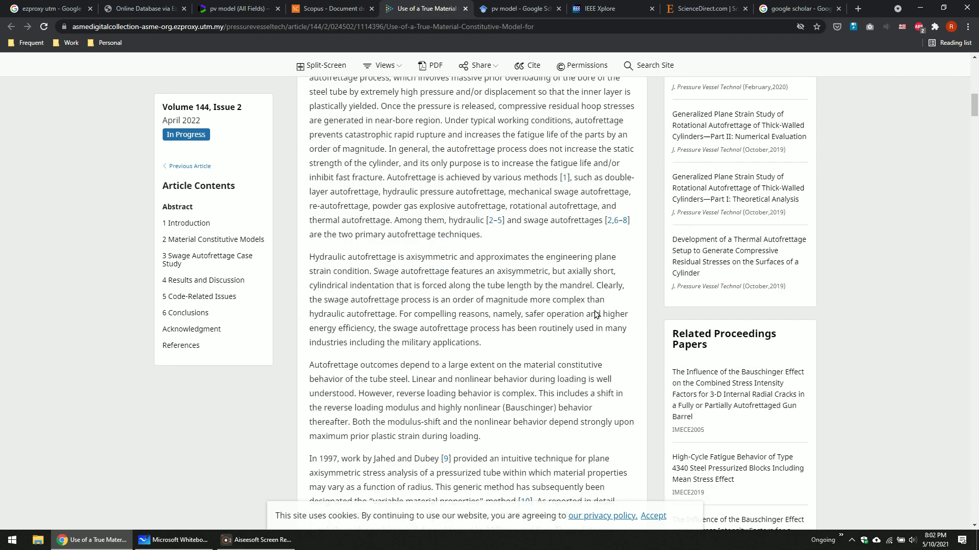
scroll(595, 314, "up", 7)
scroll(595, 314, "up", 6)
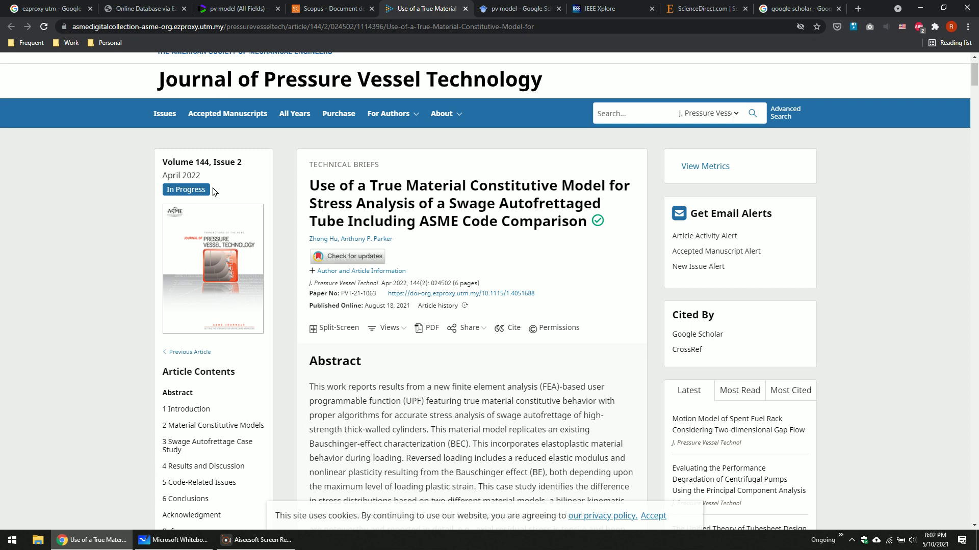
left_click(465, 9)
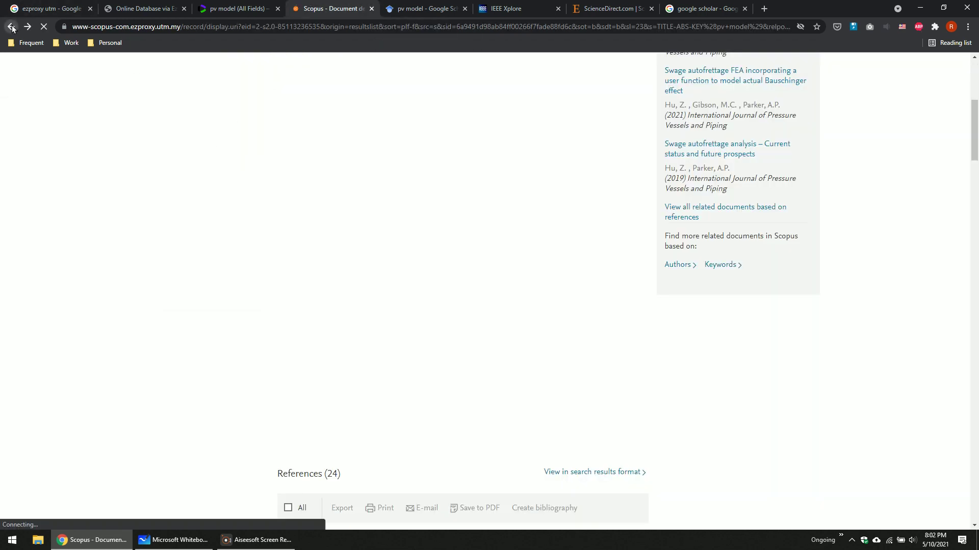
Return to the Scopus results, view "Multi-stage optimal scheduling of multi-microgrids" at its publisher and open the article's PDF.
left_click(11, 26)
scroll(525, 271, "down", 4)
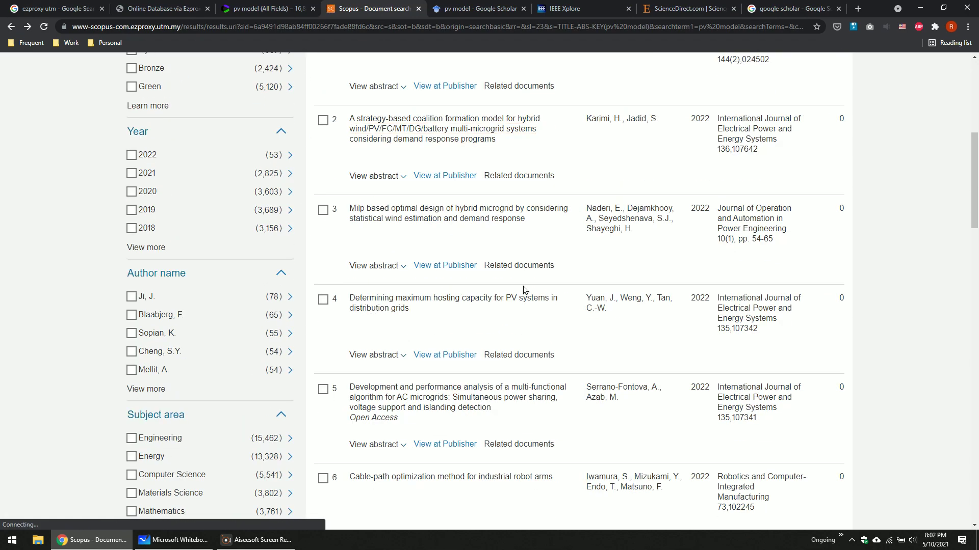
scroll(507, 241, "down", 20)
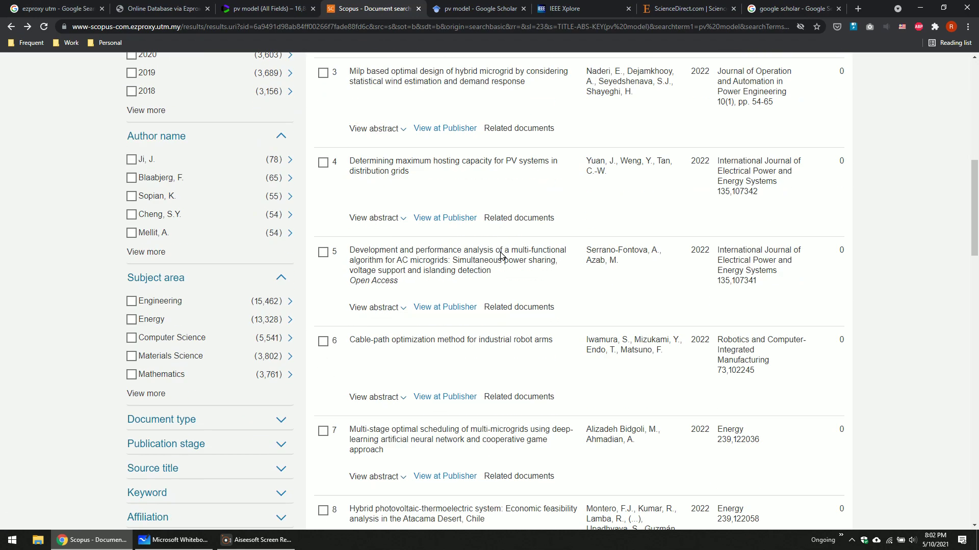
scroll(494, 255, "down", 8)
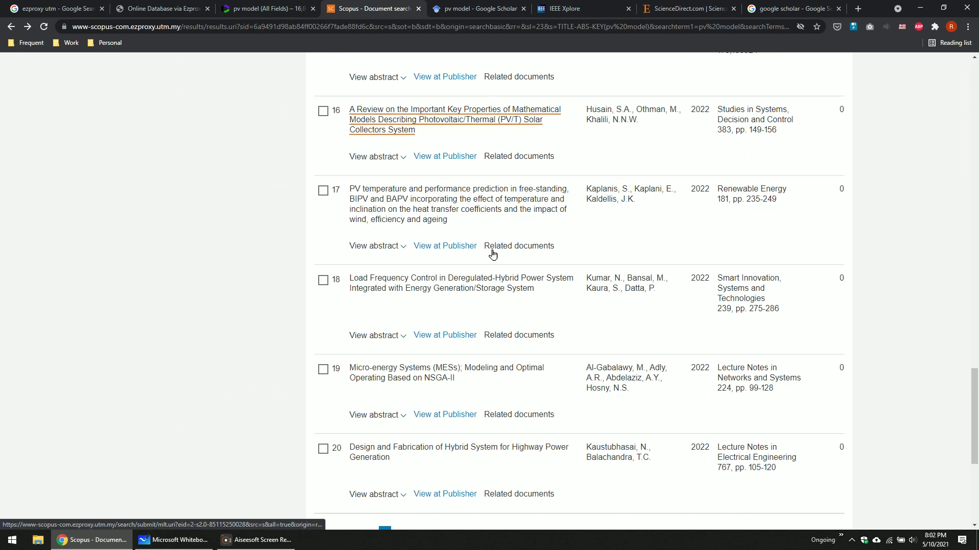
scroll(492, 251, "up", 4)
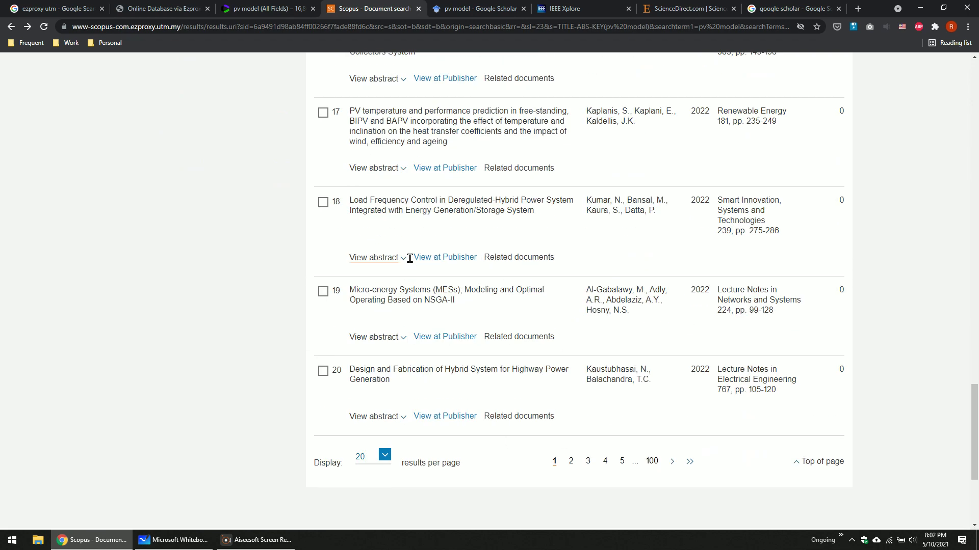
scroll(411, 260, "up", 15)
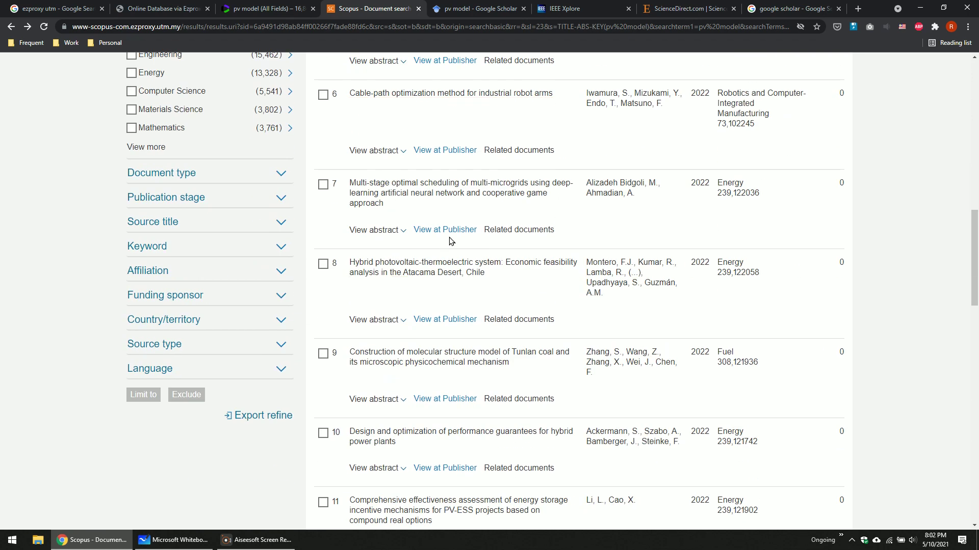
left_click(444, 230)
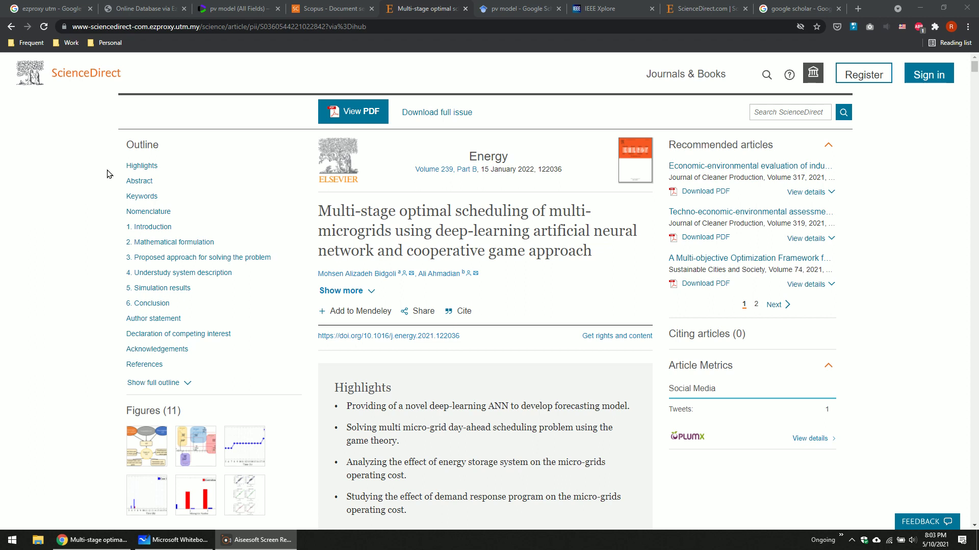
left_click(354, 112)
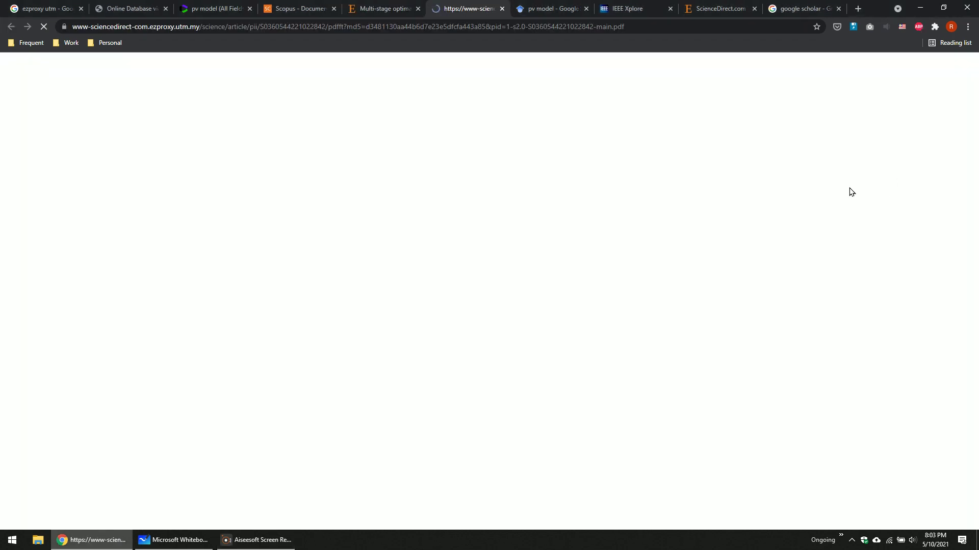